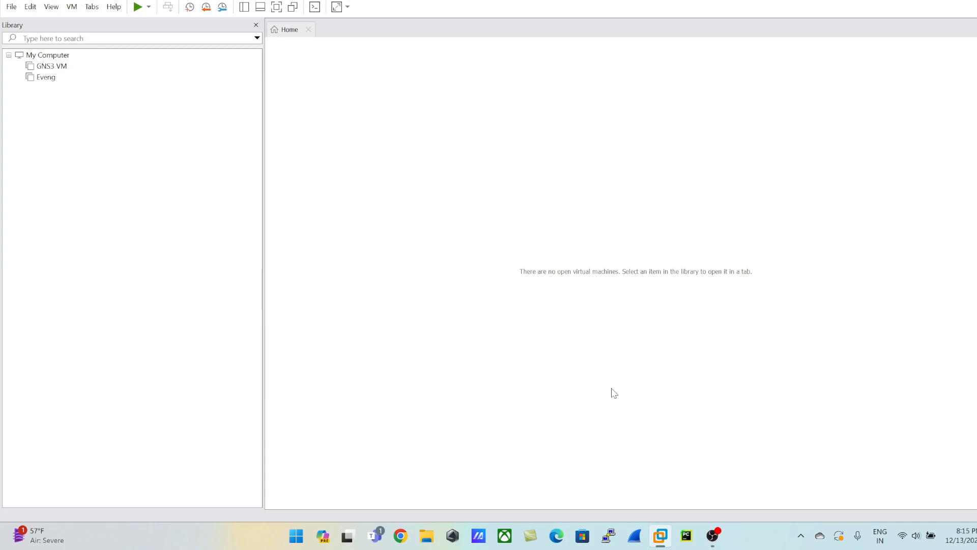
{"action": "left_click", "coordinate": [179, 81]}
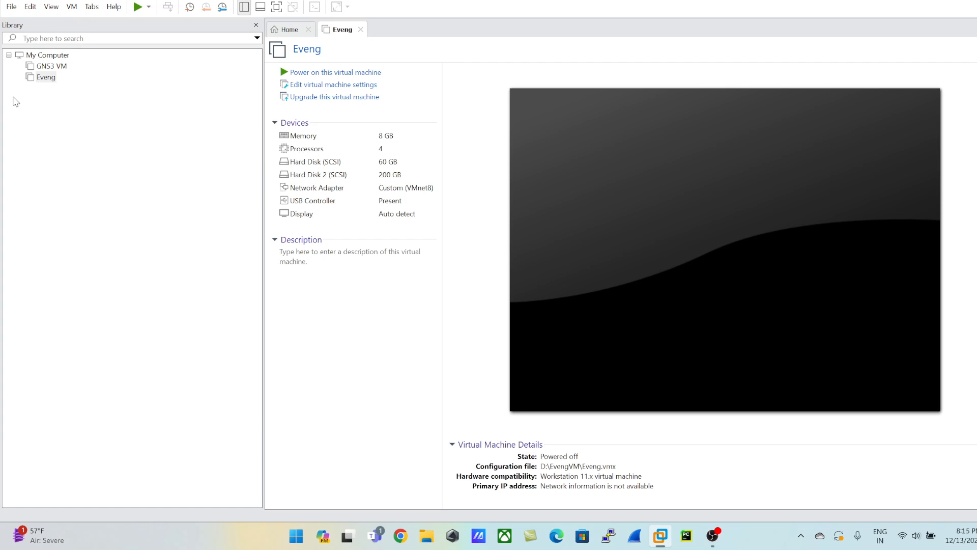
{"action": "left_click", "coordinate": [295, 32]}
{"action": "left_click", "coordinate": [352, 34]}
{"action": "left_click", "coordinate": [361, 29]}
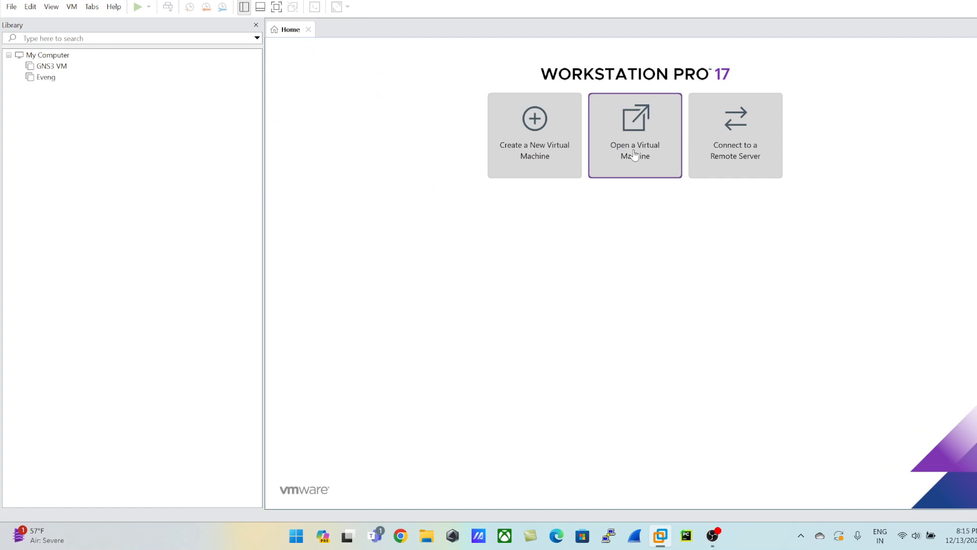
Open the PA-VM-ESX-10.0.0 appliance file for import and name the new virtual machine PaloAlto 10.0.
{"action": "left_click", "coordinate": [11, 6]}
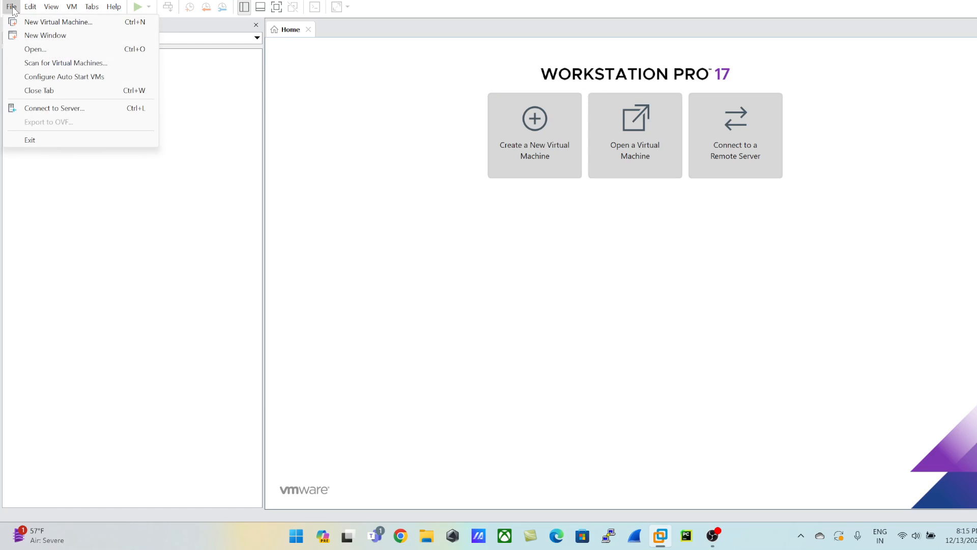
{"action": "left_click", "coordinate": [25, 51]}
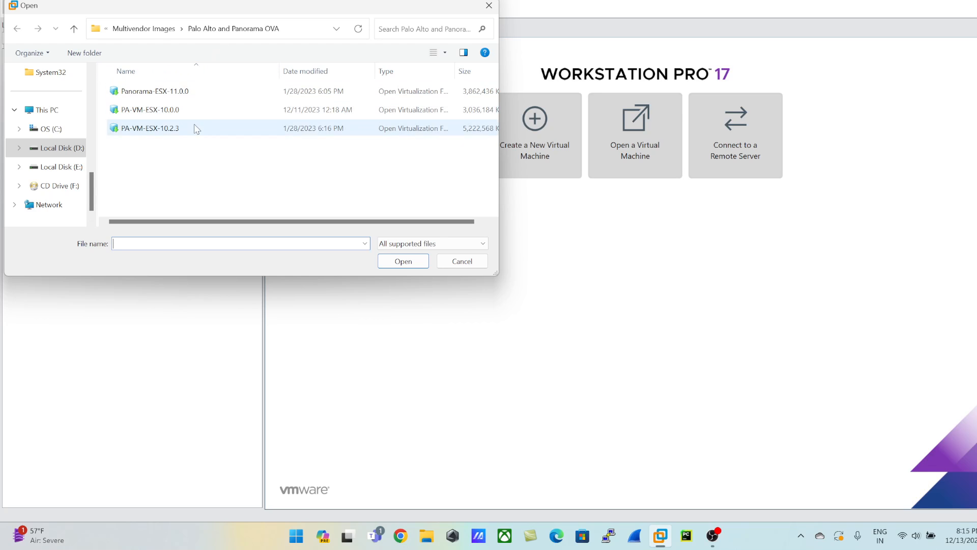
{"action": "left_click", "coordinate": [166, 118]}
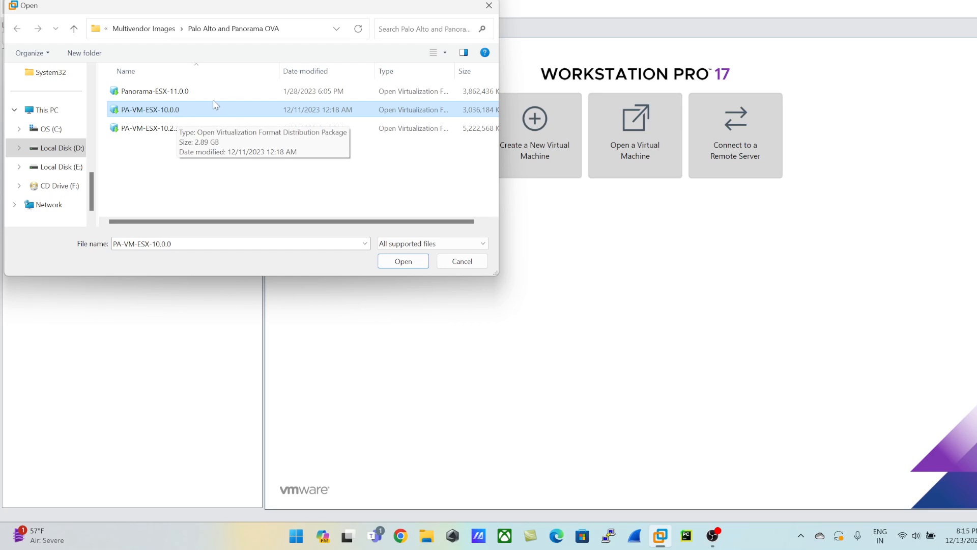
{"action": "left_click", "coordinate": [403, 262]}
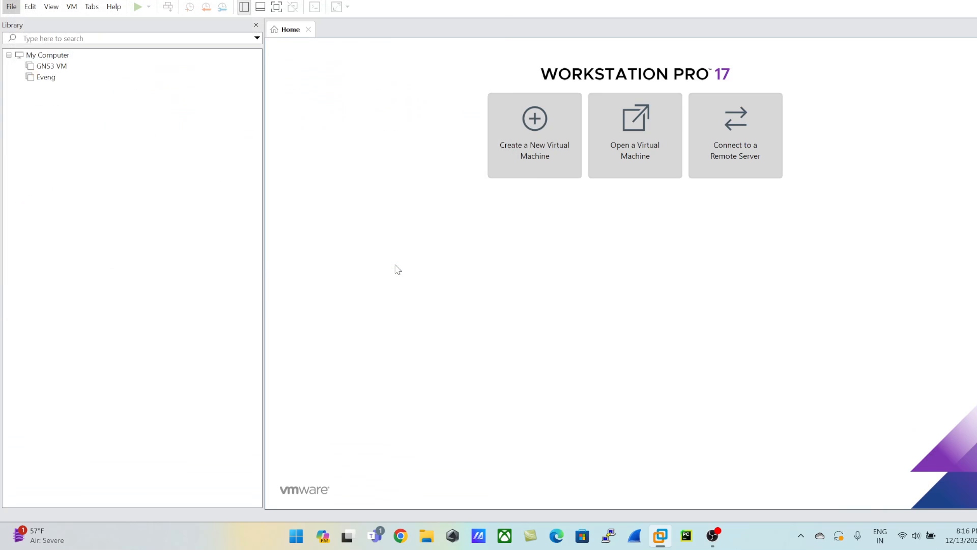
{"action": "type", "text": "PaloAlto 10.0"}
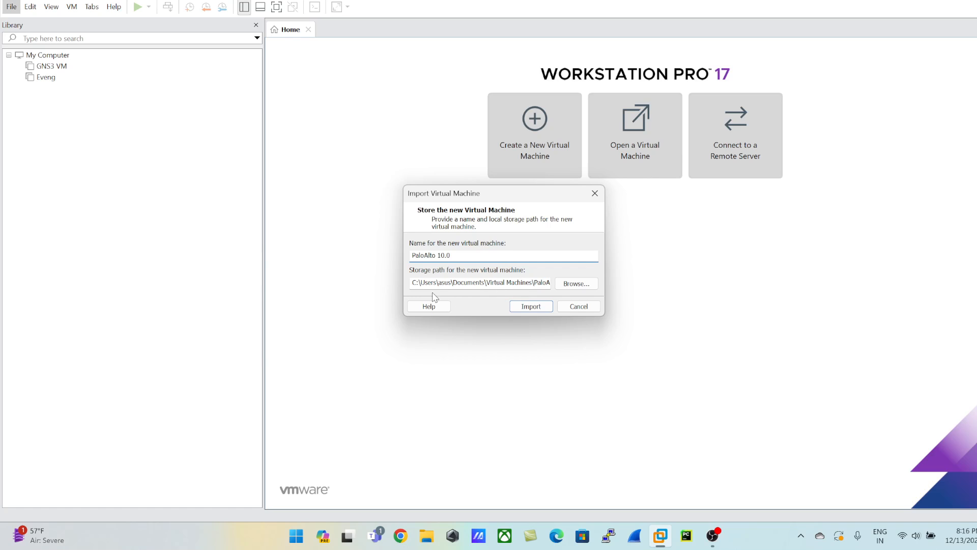
{"action": "left_click", "coordinate": [576, 284]}
{"action": "scroll", "coordinate": [498, 279], "scroll_direction": "down", "scroll_amount": 1}
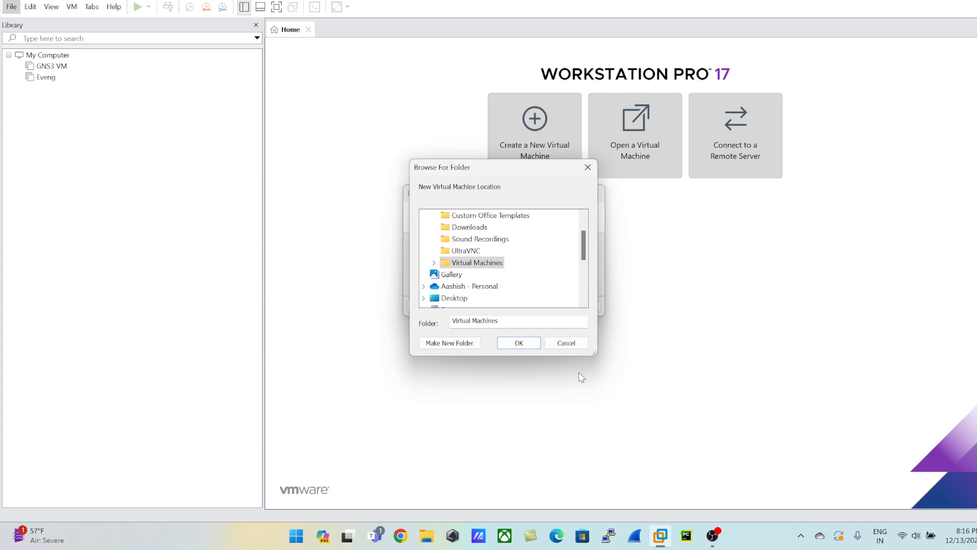
{"action": "left_click", "coordinate": [566, 343]}
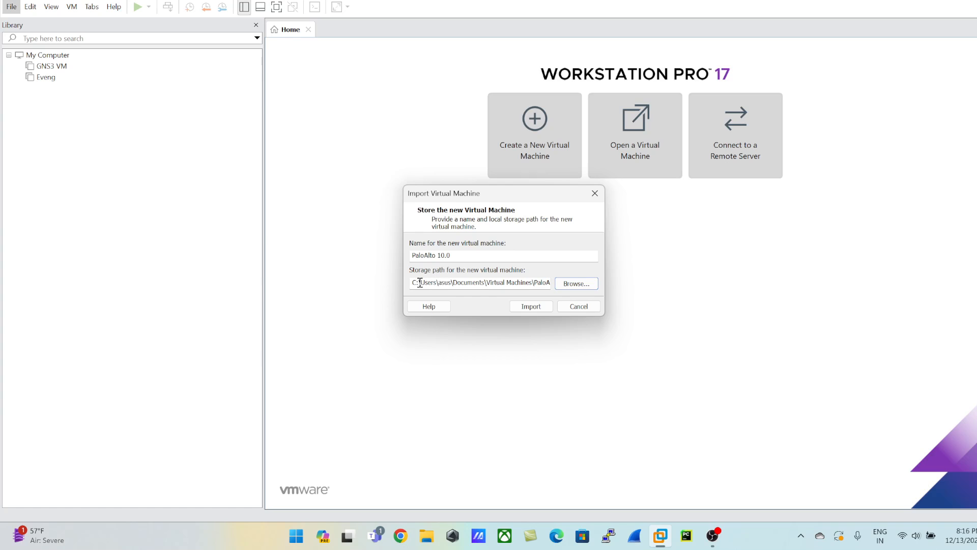
Browse for the new machine's storage location and select the Virtual Machines folder on Local Disk (D:).
{"action": "left_click", "coordinate": [574, 282]}
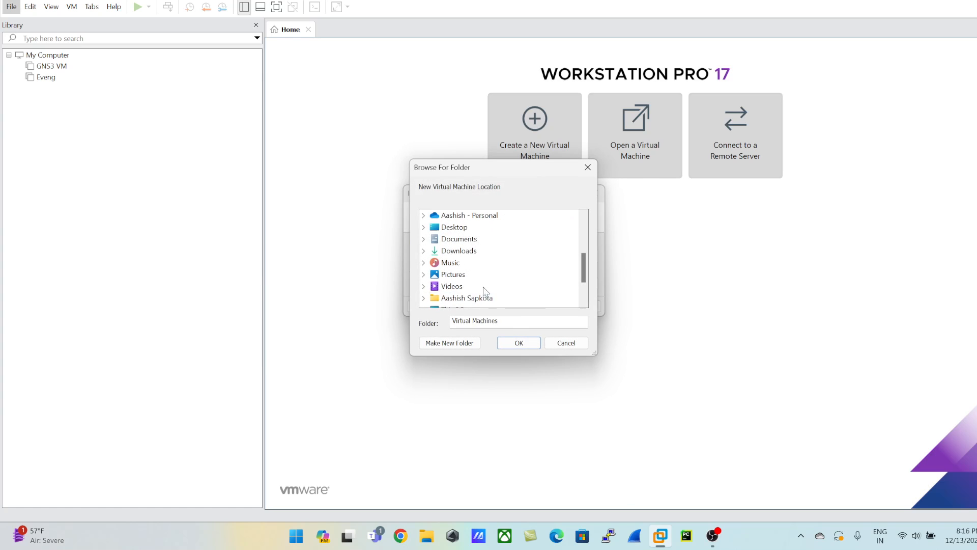
{"action": "scroll", "coordinate": [483, 304], "scroll_direction": "down", "scroll_amount": 1}
{"action": "double_click", "coordinate": [445, 262]}
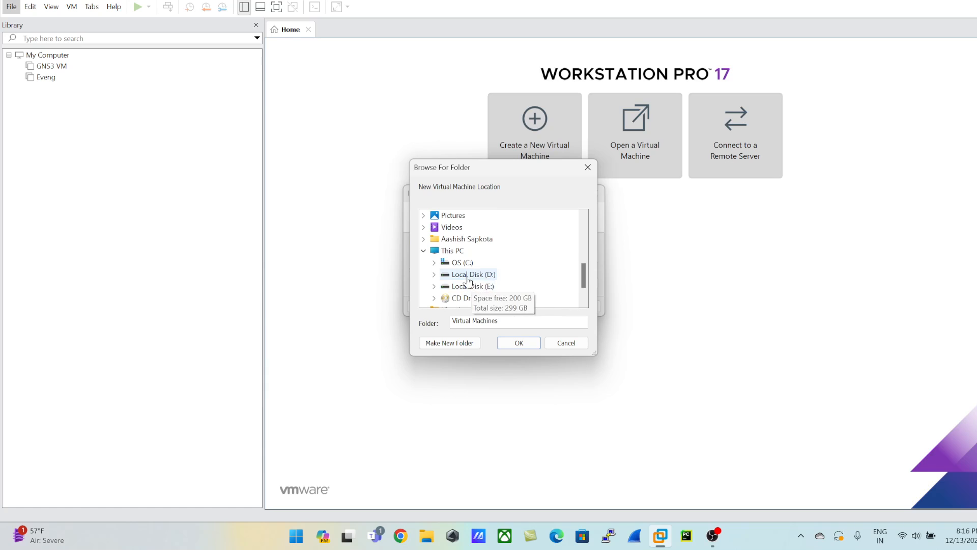
{"action": "double_click", "coordinate": [459, 275]}
{"action": "scroll", "coordinate": [552, 270], "scroll_direction": "down", "scroll_amount": 1}
{"action": "left_click", "coordinate": [486, 264]}
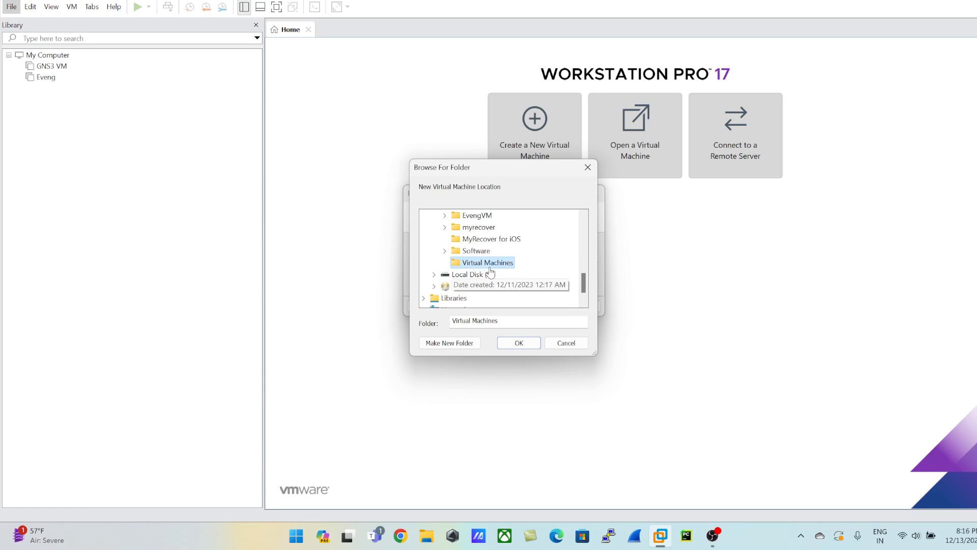
Create a subfolder named PaloAlto VM10.0 as the storage location and import the virtual machine.
{"action": "left_click", "coordinate": [451, 342]}
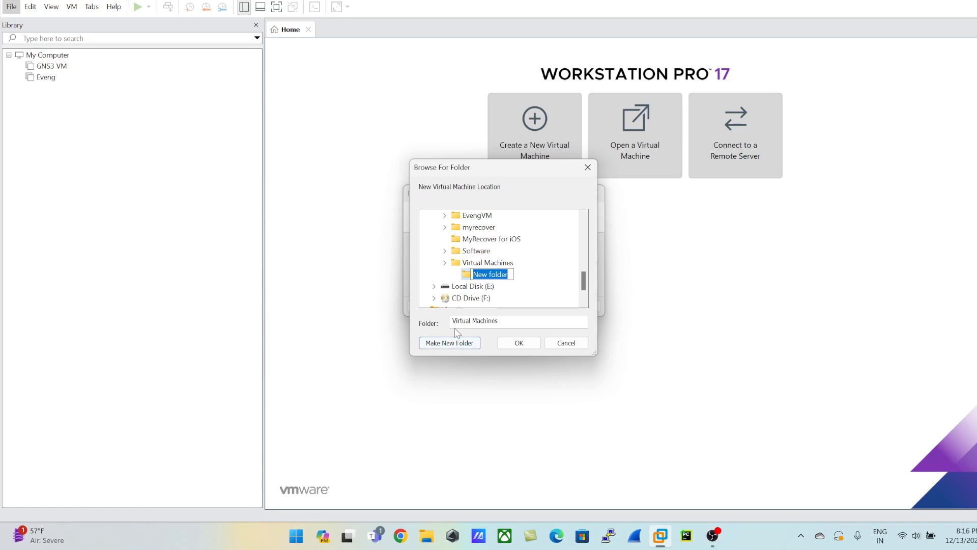
{"action": "type", "text": "Palo"}
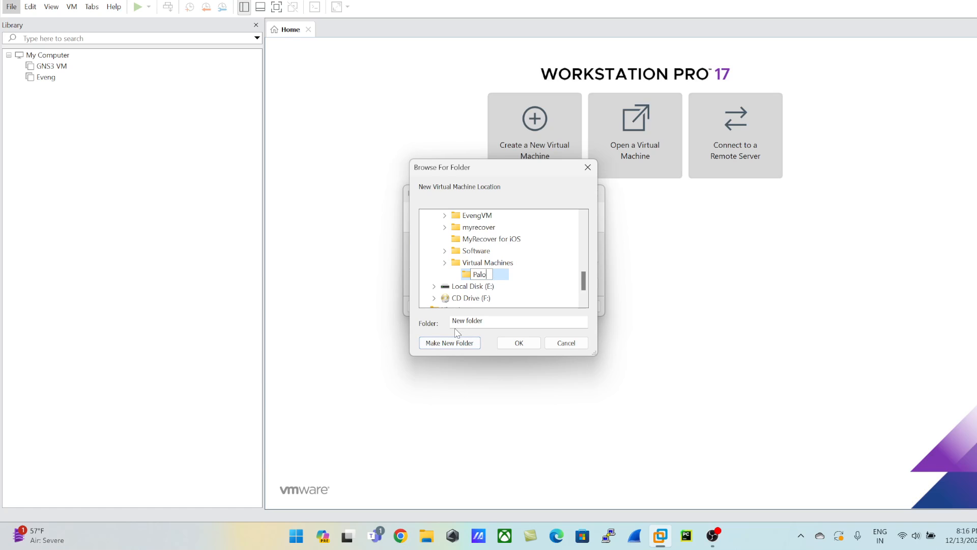
{"action": "type", "text": "Alto VM10.x"}
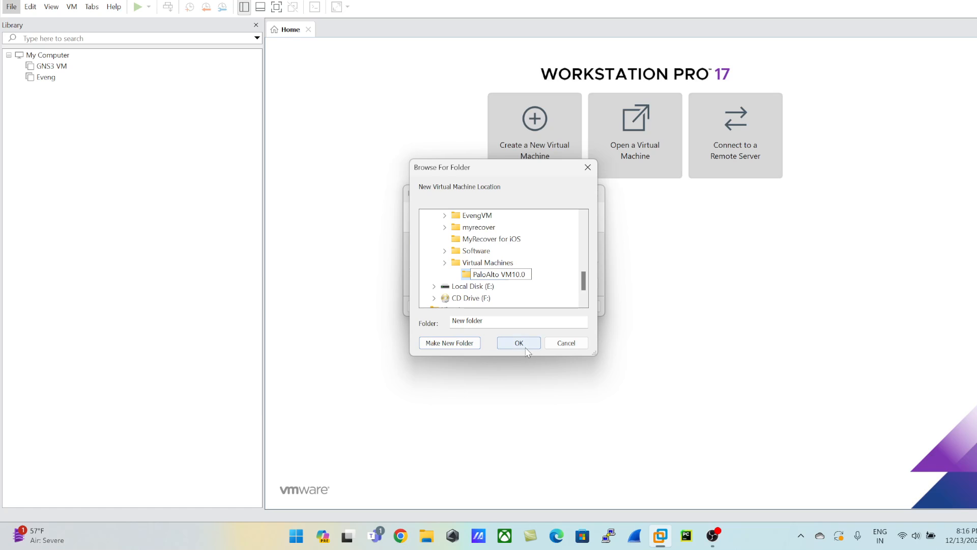
{"action": "left_click", "coordinate": [519, 342]}
{"action": "left_click", "coordinate": [531, 306]}
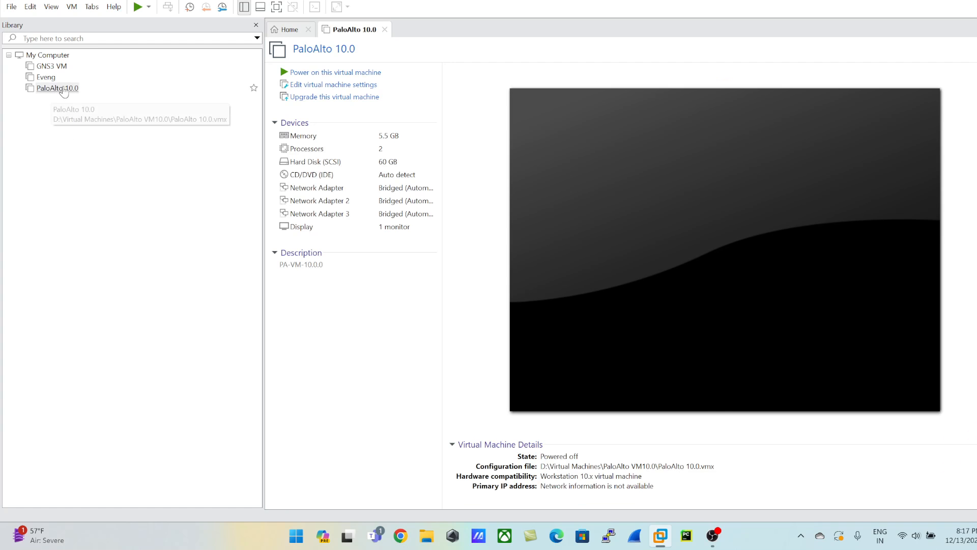
Set the PaloAlto 10.0 virtual machine's memory to 8192 MB and check its processor settings.
{"action": "left_click", "coordinate": [63, 92]}
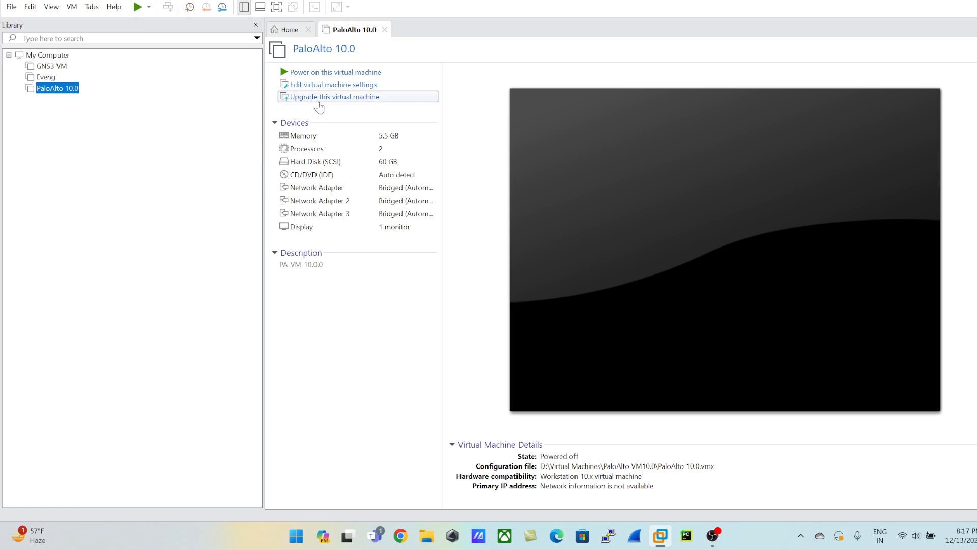
{"action": "left_click", "coordinate": [325, 84]}
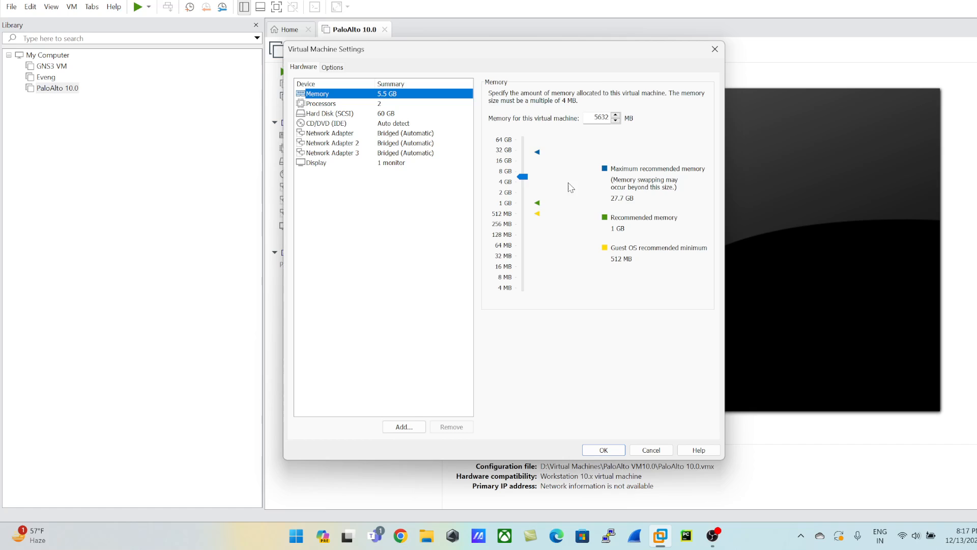
{"action": "left_click_drag", "start_coordinate": [523, 181], "coordinate": [522, 175]}
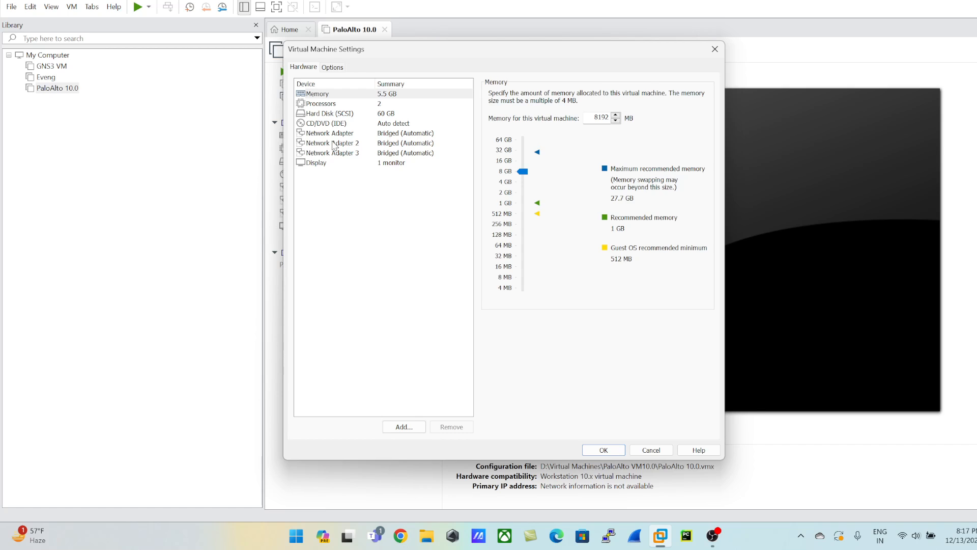
{"action": "left_click", "coordinate": [330, 105]}
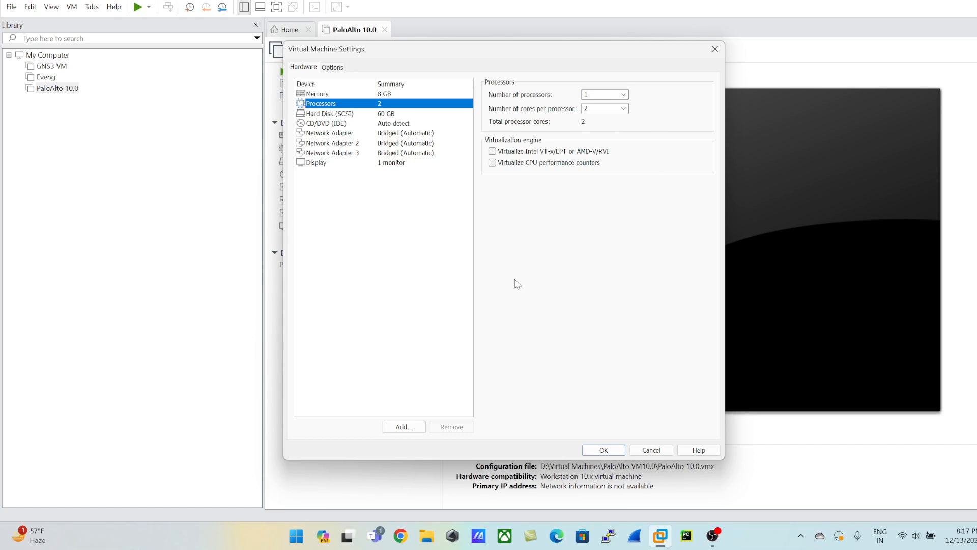
{"action": "left_click", "coordinate": [349, 115]}
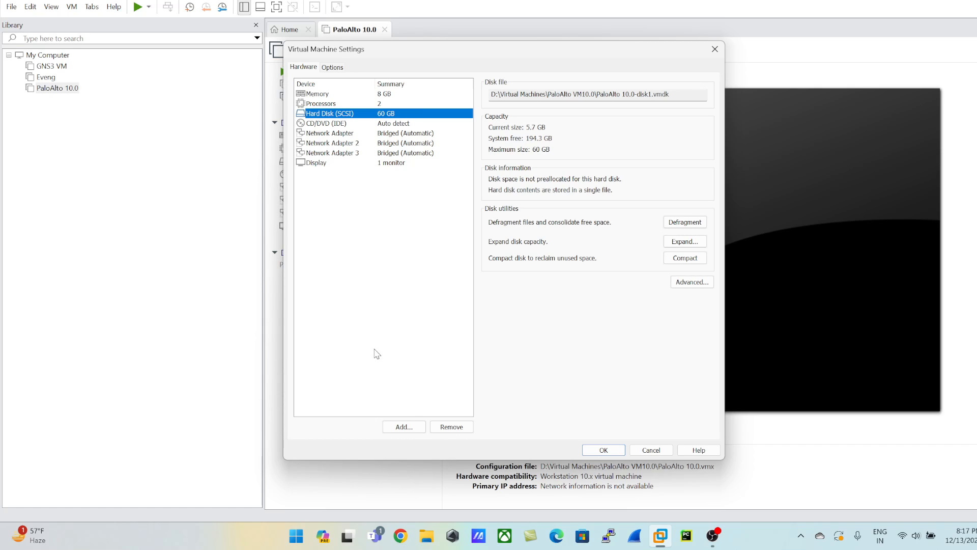
{"action": "left_click", "coordinate": [404, 427]}
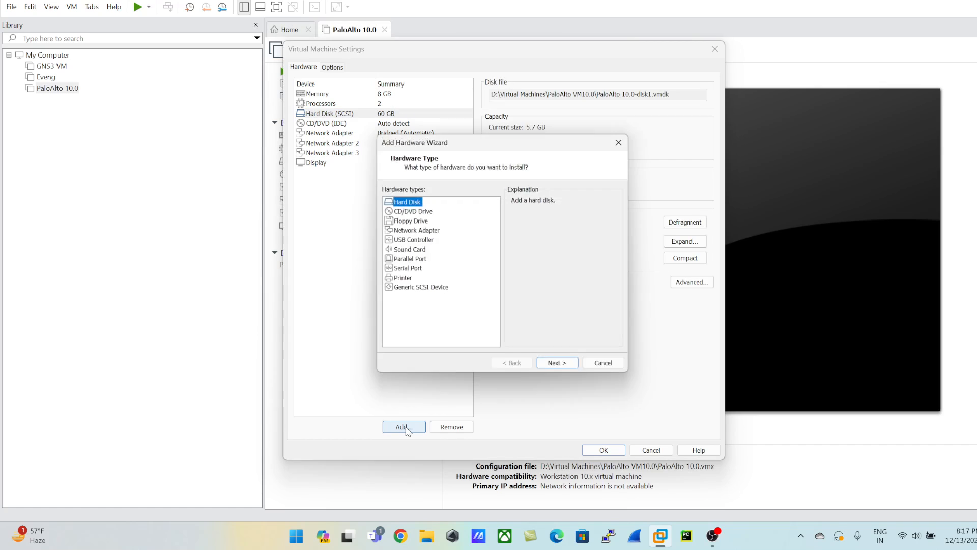
{"action": "left_click", "coordinate": [558, 367]}
{"action": "left_click", "coordinate": [559, 367]}
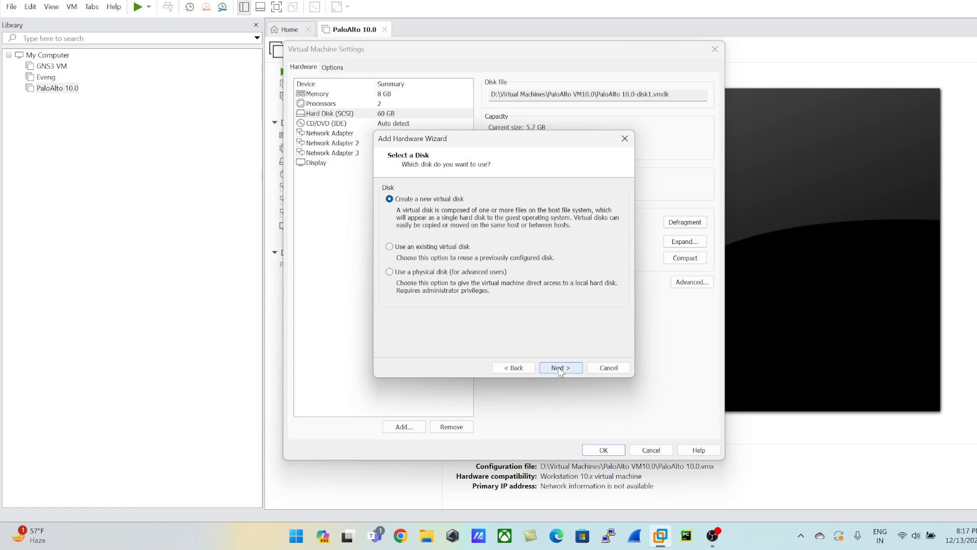
{"action": "left_click", "coordinate": [558, 368]}
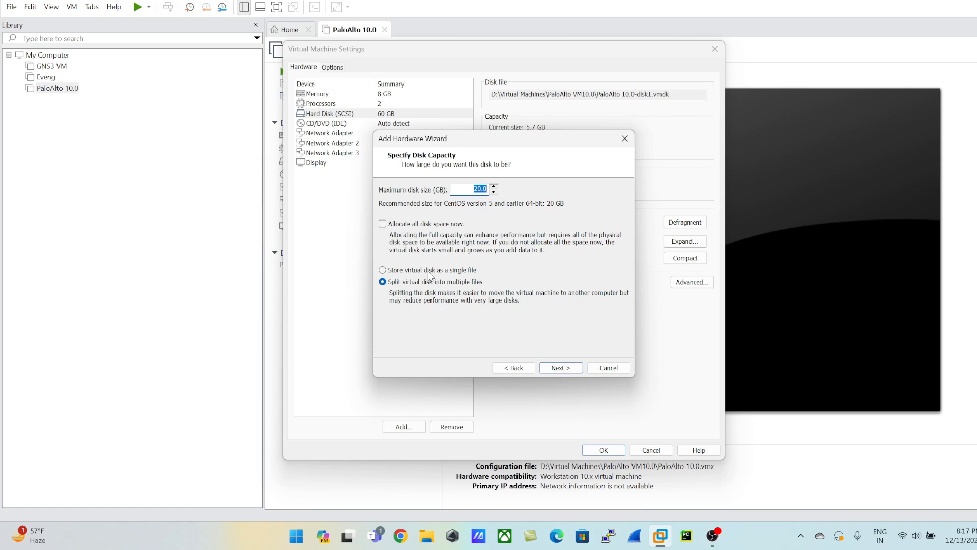
{"action": "left_click", "coordinate": [444, 273]}
{"action": "left_click", "coordinate": [604, 367]}
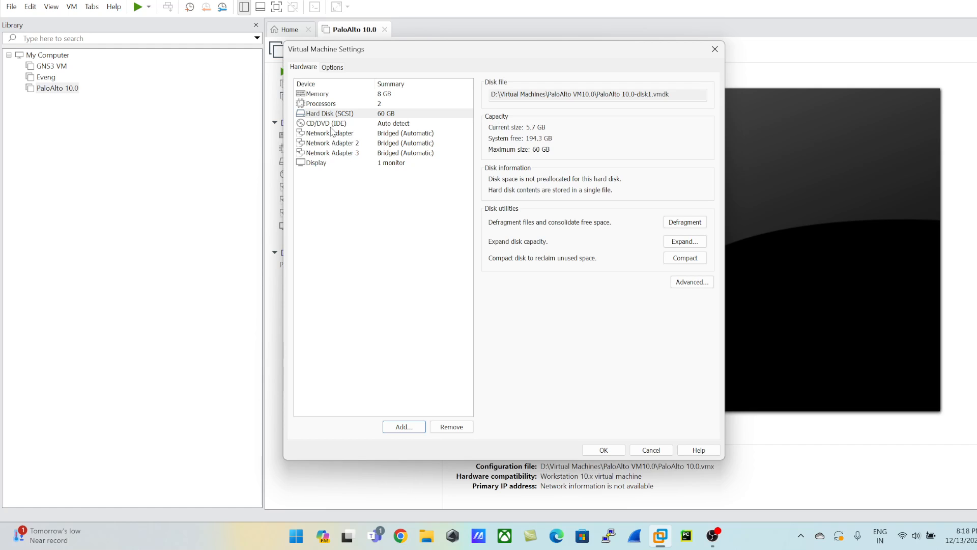
Set the first Network Adapter's network connection to NAT.
{"action": "left_click", "coordinate": [354, 143]}
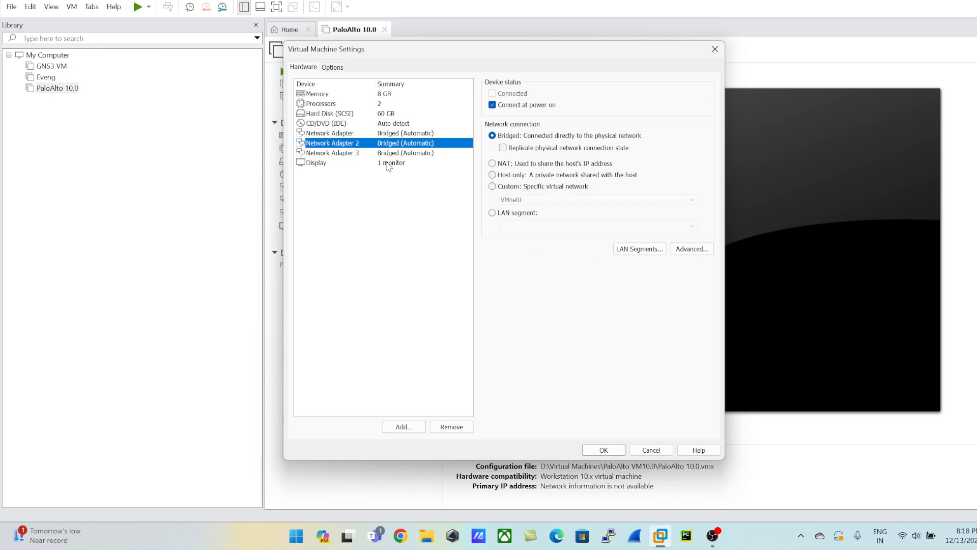
{"action": "left_click", "coordinate": [395, 133]}
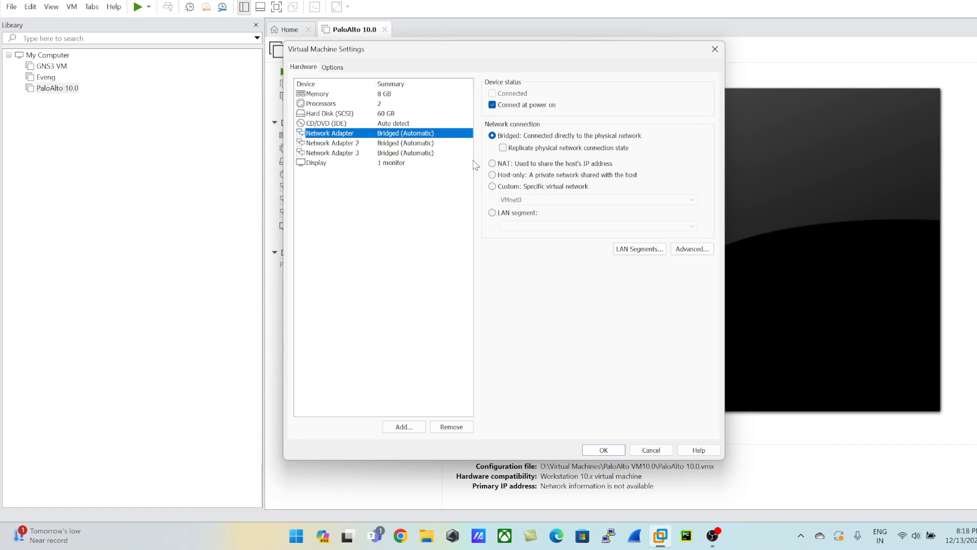
{"action": "left_click", "coordinate": [500, 165]}
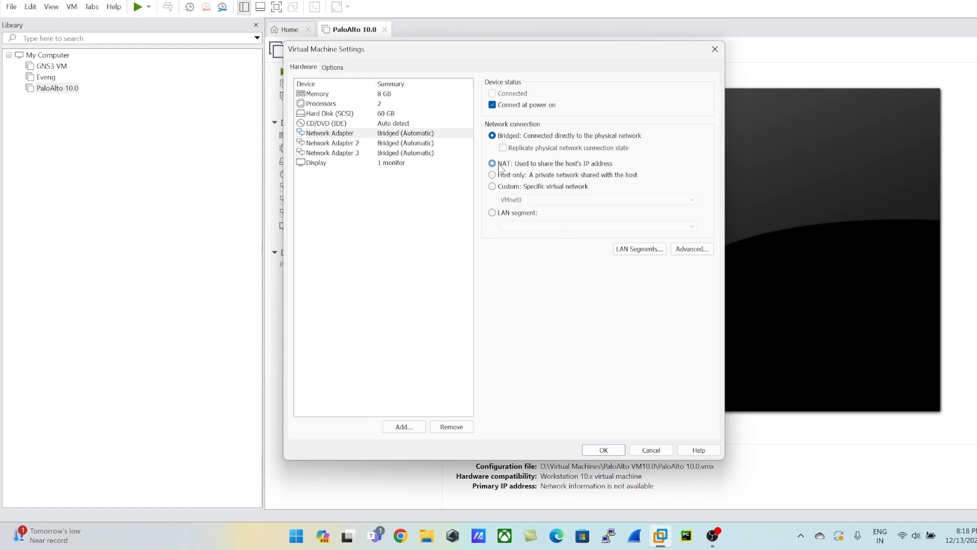
{"action": "left_click", "coordinate": [501, 188]}
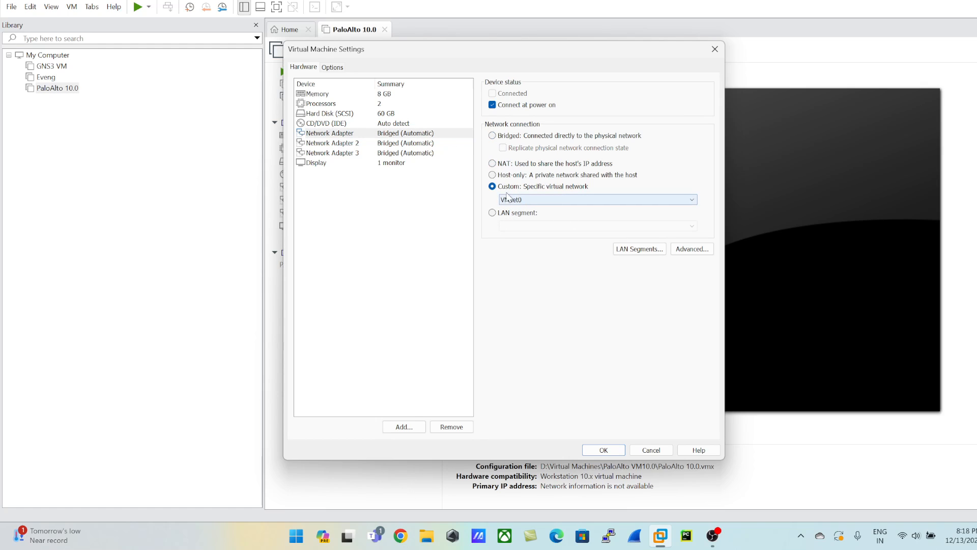
{"action": "left_click", "coordinate": [524, 200]}
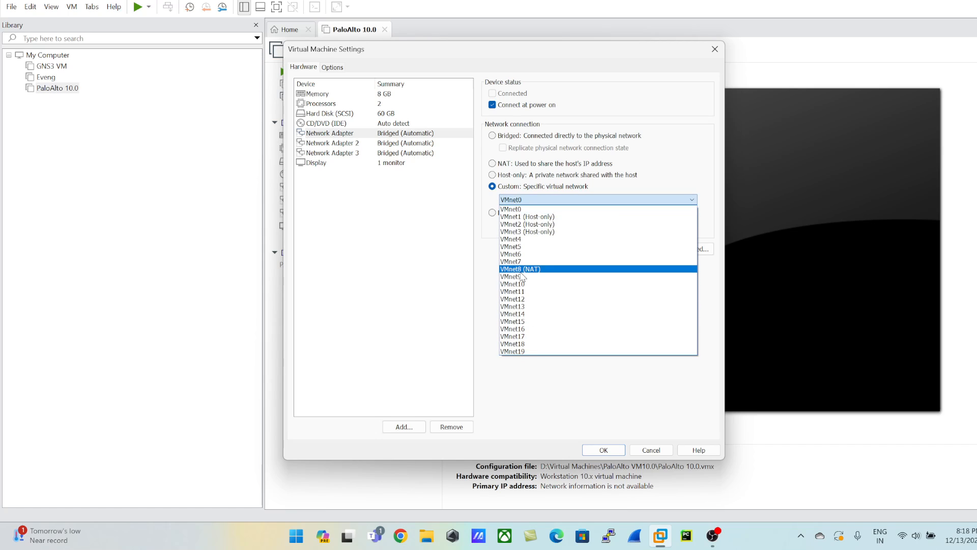
{"action": "left_click", "coordinate": [493, 187]}
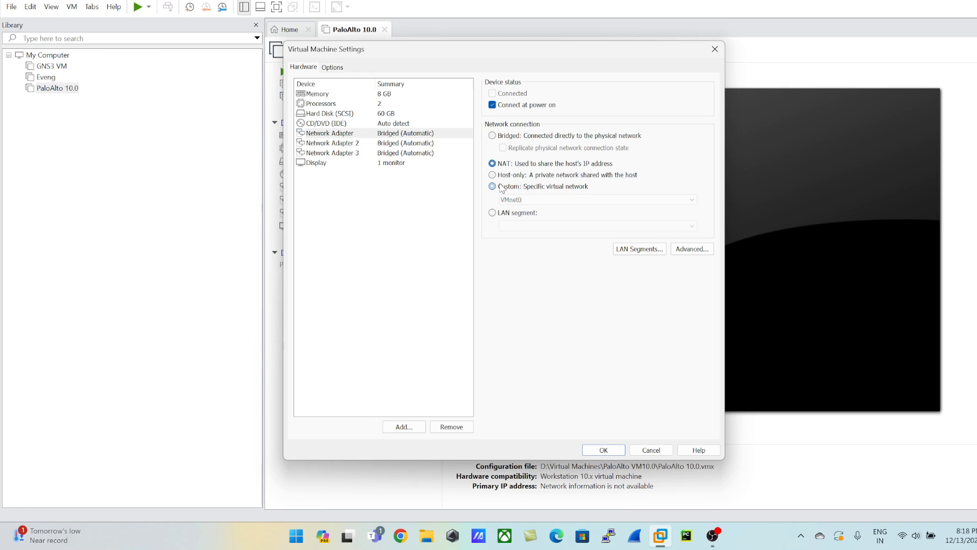
{"action": "left_click", "coordinate": [518, 201]}
{"action": "left_click", "coordinate": [535, 269]}
{"action": "left_click", "coordinate": [511, 164]}
Set Network Adapter 2 to the custom virtual network VMnet0 and save the virtual machine settings.
{"action": "left_click", "coordinate": [352, 144]}
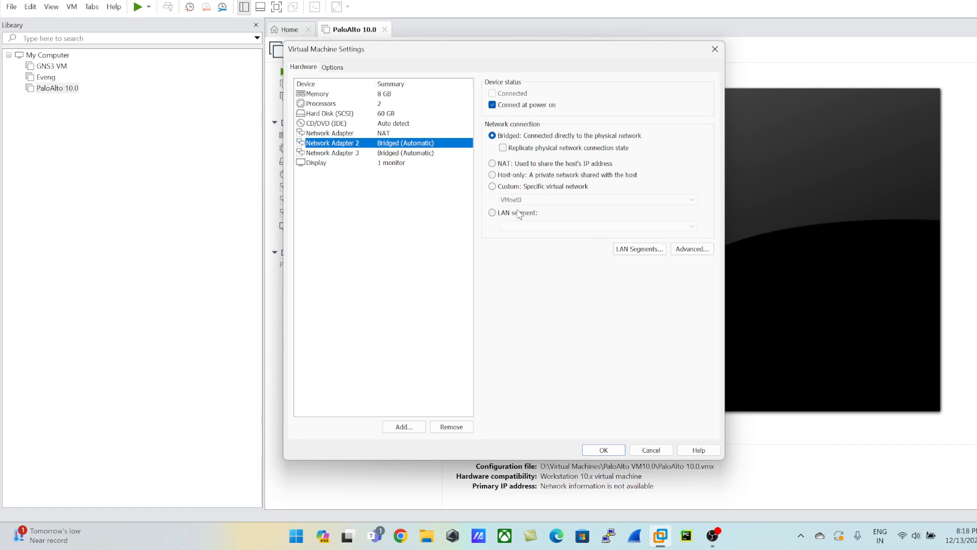
{"action": "left_click", "coordinate": [508, 186]}
{"action": "left_click", "coordinate": [512, 200]}
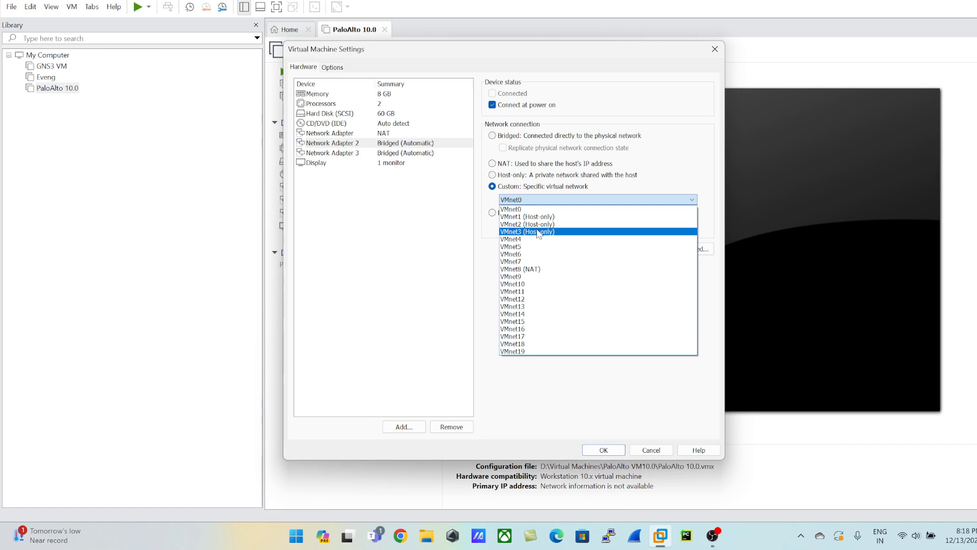
{"action": "left_click", "coordinate": [529, 219]}
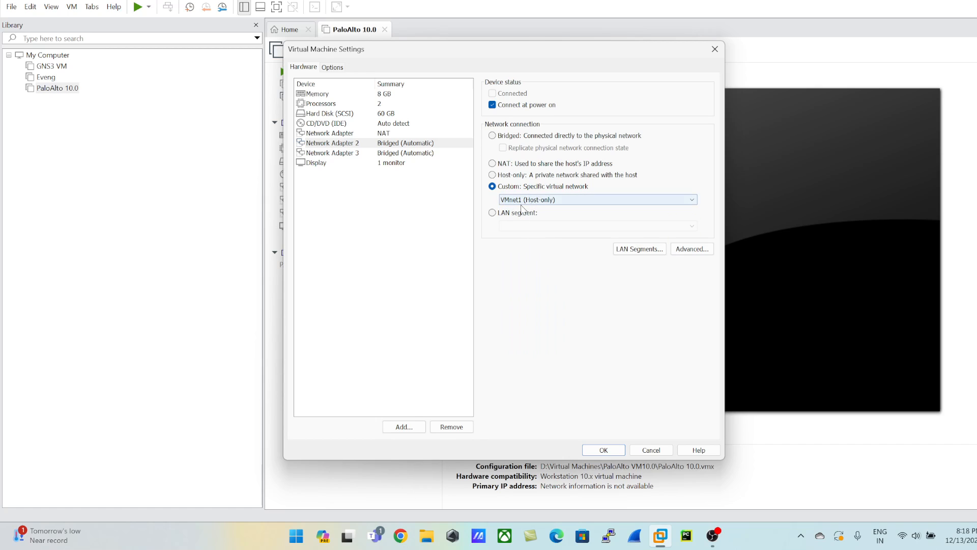
{"action": "left_click", "coordinate": [538, 203]}
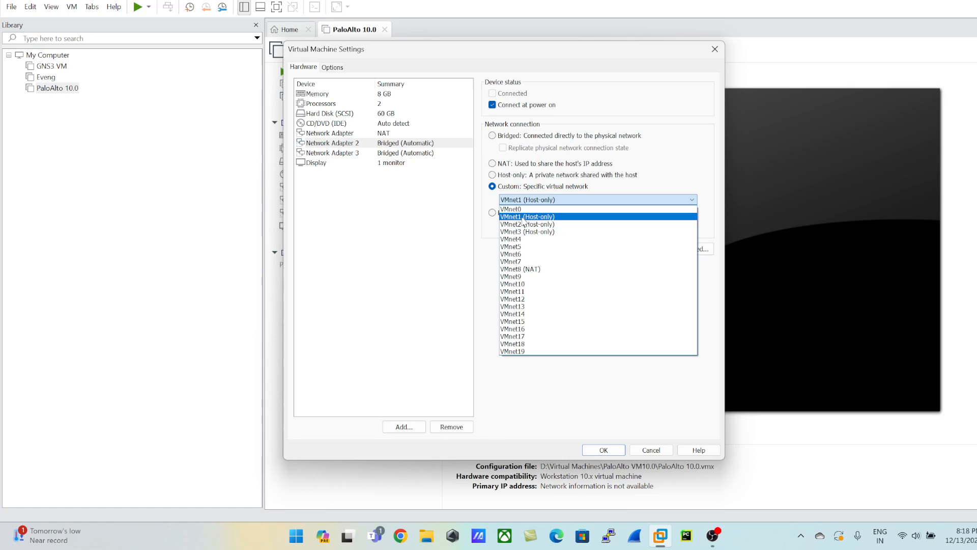
{"action": "left_click", "coordinate": [518, 209]}
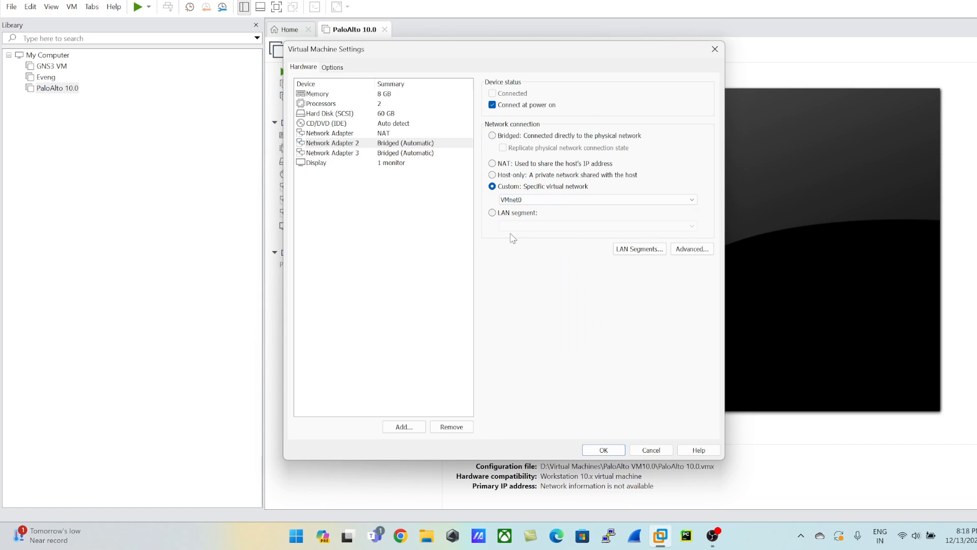
{"action": "left_click", "coordinate": [401, 219]}
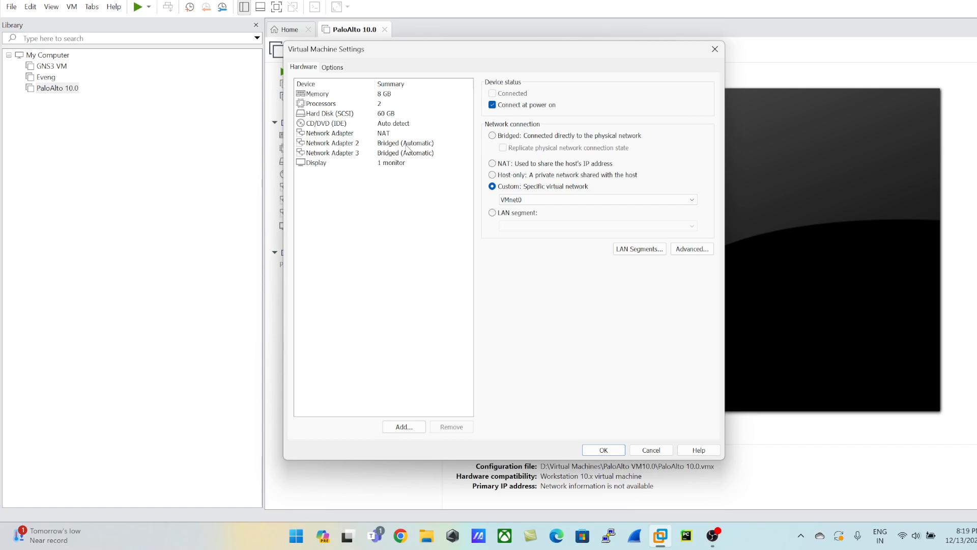
{"action": "left_click", "coordinate": [381, 134]}
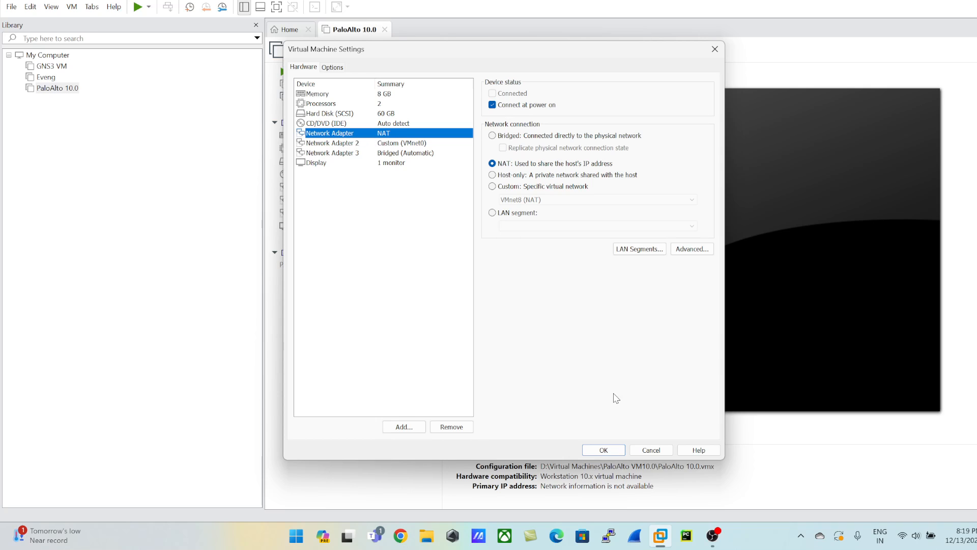
{"action": "left_click", "coordinate": [610, 454]}
Examine the VMnet8 NAT network's subnet and DHCP details in the Virtual Network Editor and close it without changes.
{"action": "left_click", "coordinate": [32, 7]}
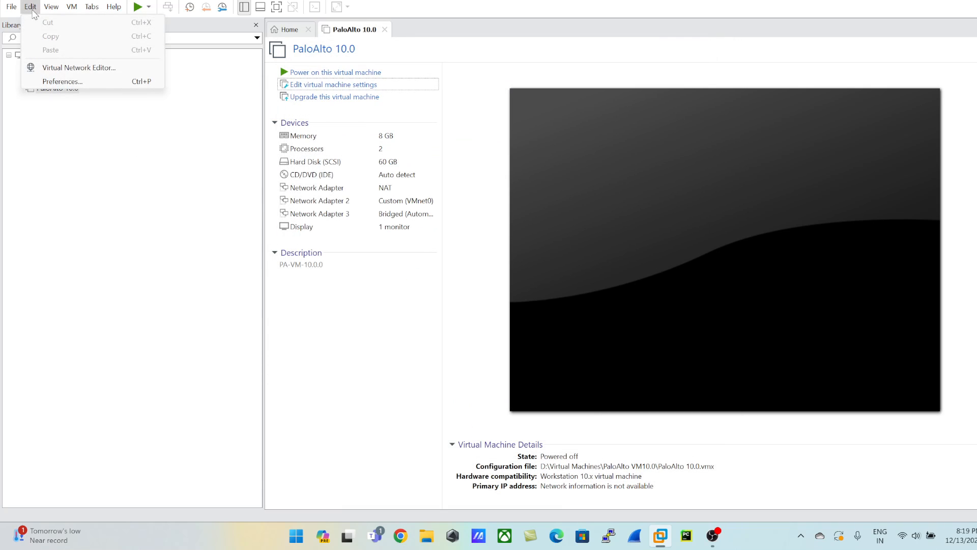
{"action": "left_click", "coordinate": [74, 68]}
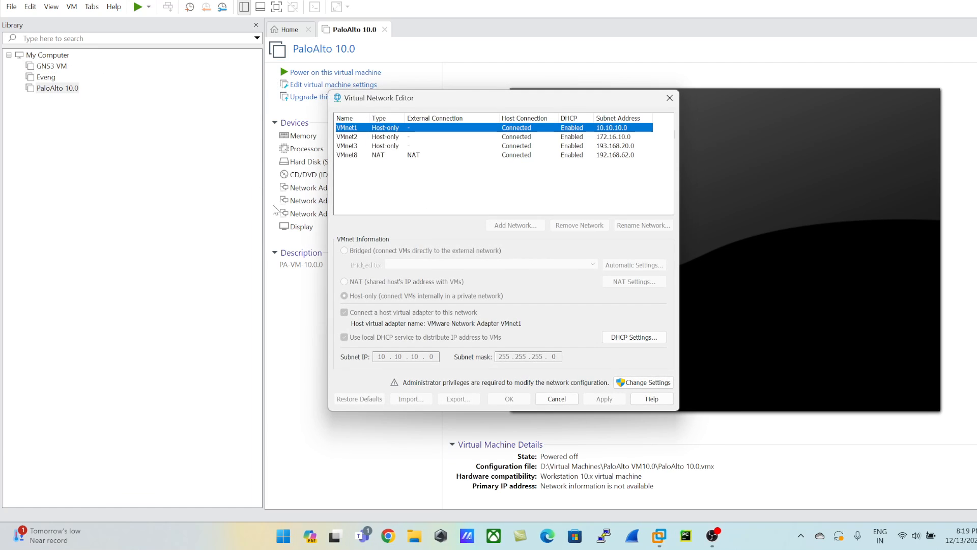
{"action": "left_click", "coordinate": [407, 155]}
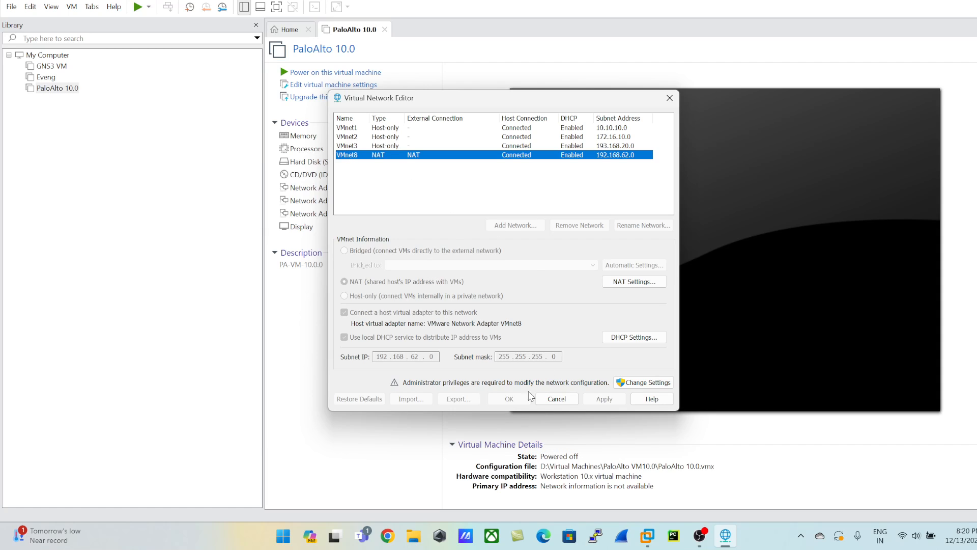
{"action": "left_click", "coordinate": [556, 399]}
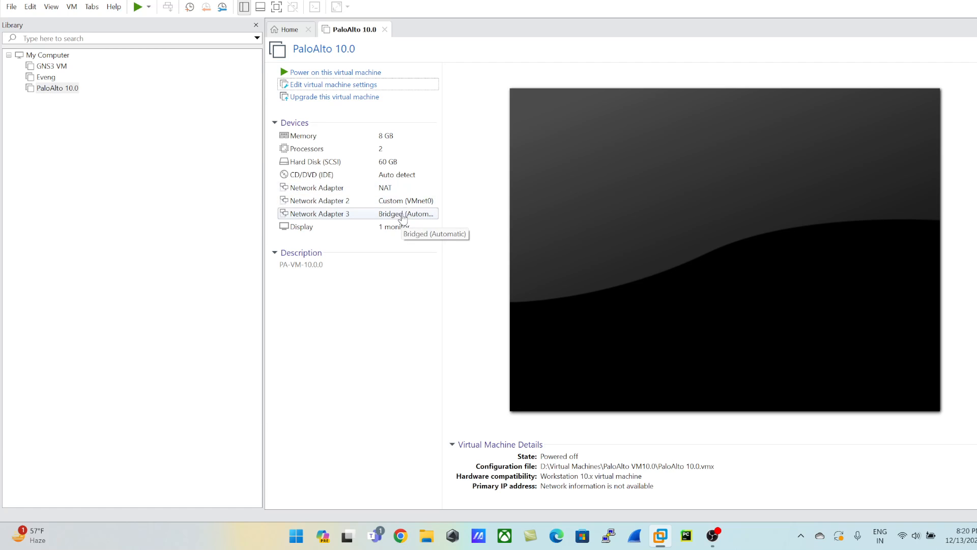
Power on the PaloAlto 10.0 virtual machine, continue past the PanOS bootloader prompt and release the pointer from its console.
{"action": "left_click", "coordinate": [315, 72]}
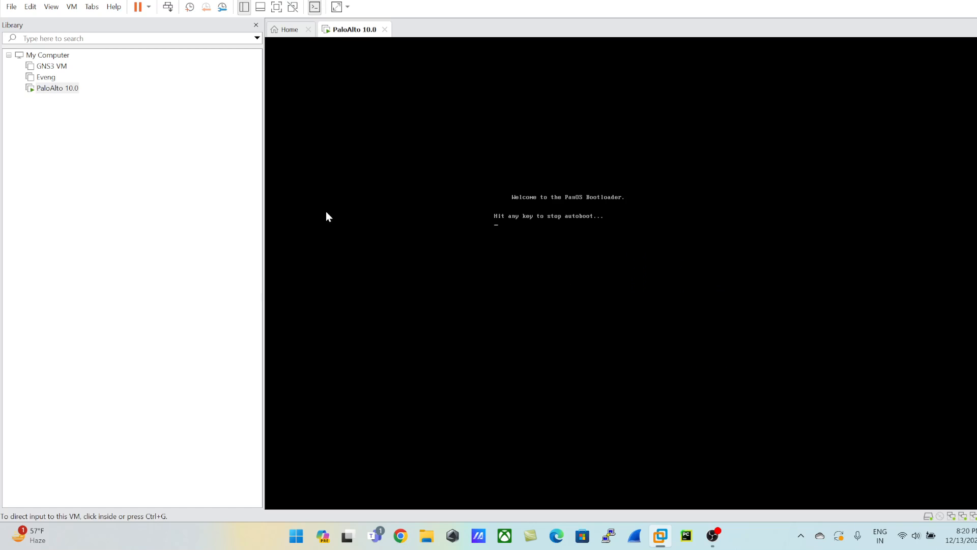
{"action": "left_click", "coordinate": [507, 218]}
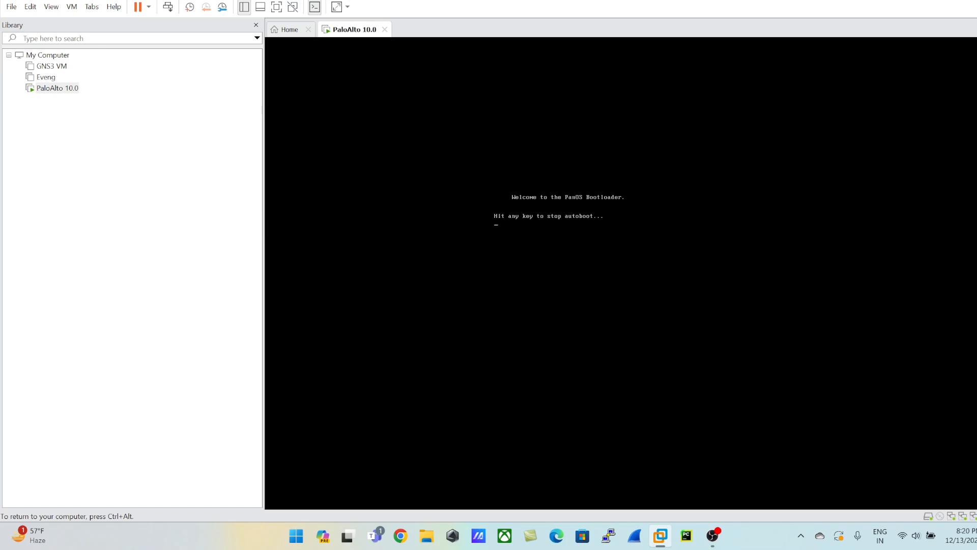
{"action": "key", "text": "Return"}
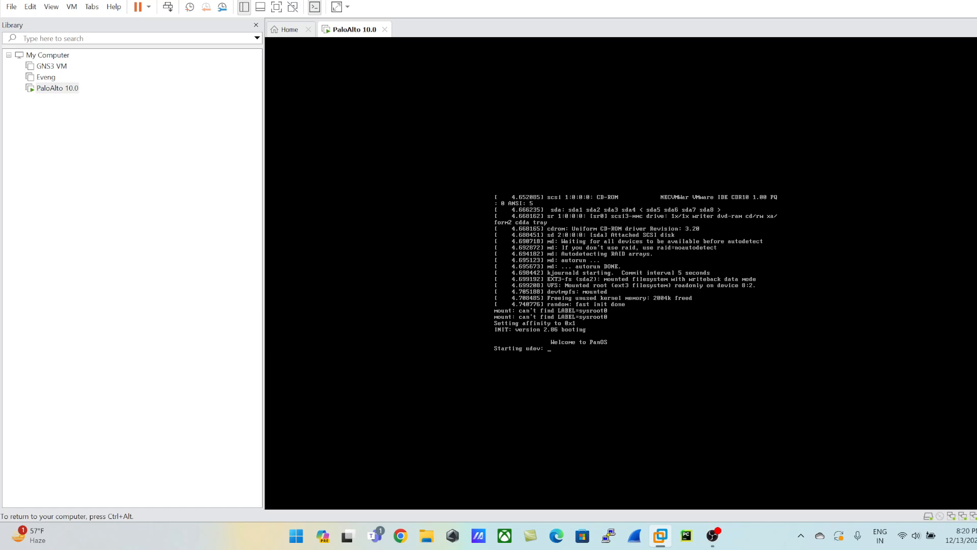
{"action": "key", "text": "ctrl+alt"}
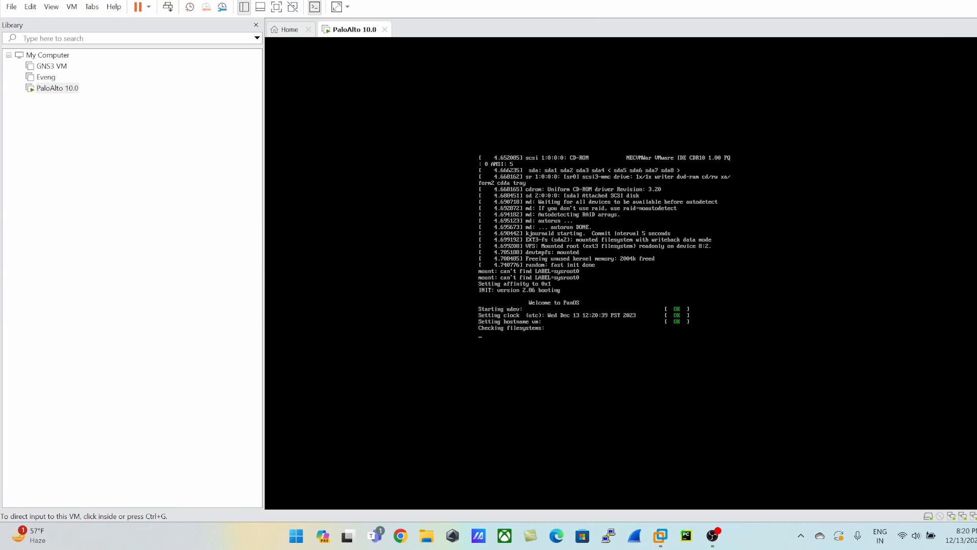
{"action": "mouse_move", "coordinate": [166, 493]}
{"action": "left_mouse_down"}
{"action": "mouse_move", "coordinate": [17, 494]}
{"action": "mouse_move", "coordinate": [100, 474]}
{"action": "left_mouse_up"}
{"action": "left_click_drag", "start_coordinate": [147, 532], "coordinate": [175, 518]}
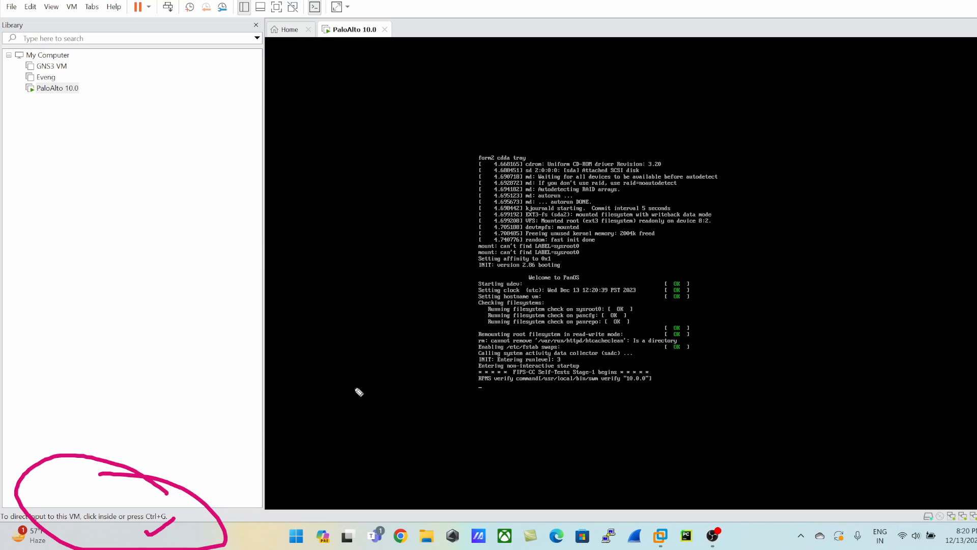
{"action": "left_click", "coordinate": [448, 392]}
{"action": "left_click", "coordinate": [973, 102]}
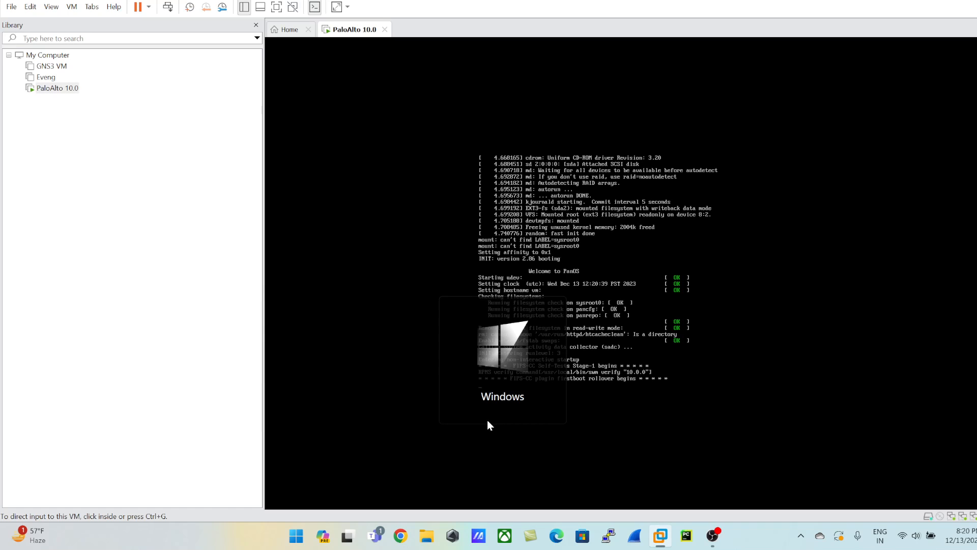
{"action": "left_click", "coordinate": [487, 420]}
{"action": "key", "text": "ctrl+alt"}
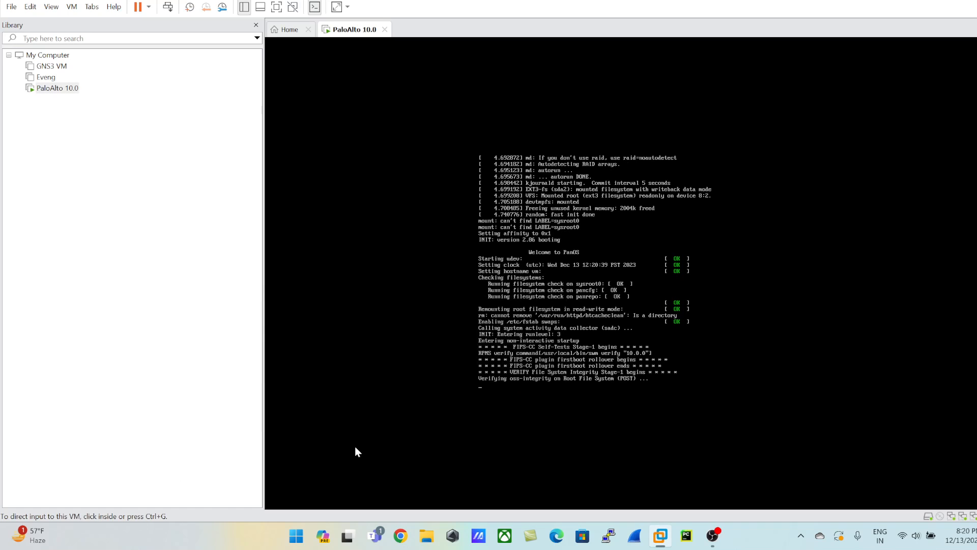
{"action": "left_click", "coordinate": [569, 370]}
{"action": "key", "text": "ctrl+alt"}
{"action": "left_click", "coordinate": [325, 440]}
{"action": "key", "text": "ctrl+alt"}
{"action": "left_click", "coordinate": [642, 279]}
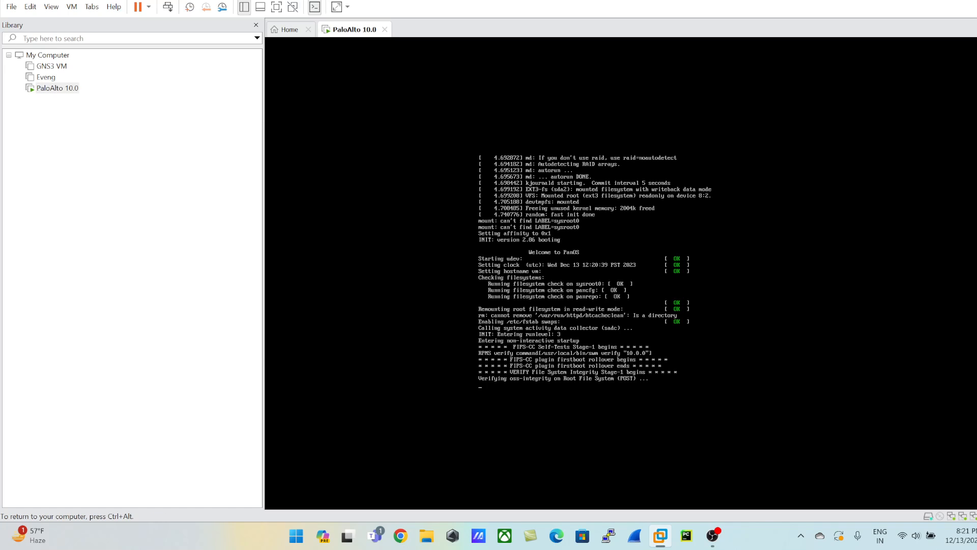
{"action": "key", "text": "ctrl+alt"}
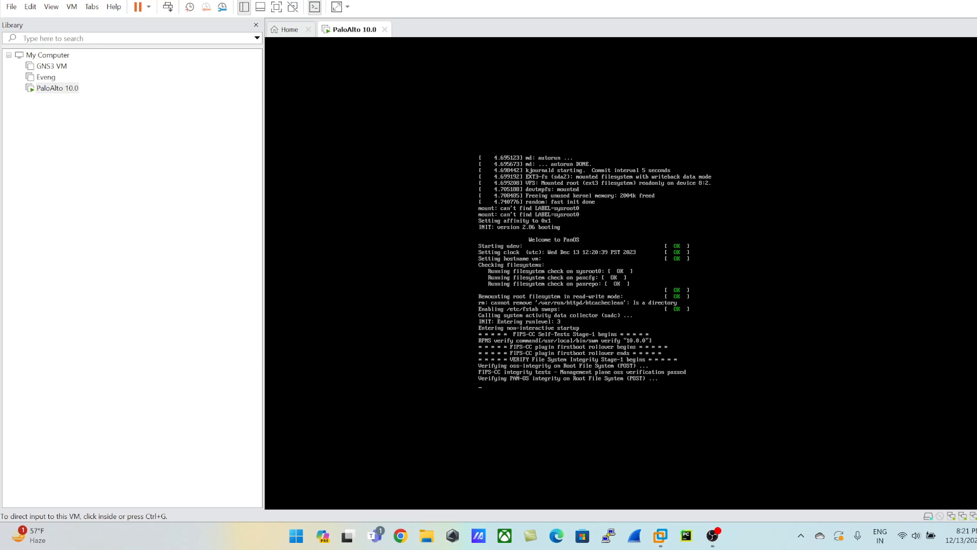
{"action": "left_click", "coordinate": [976, 45]}
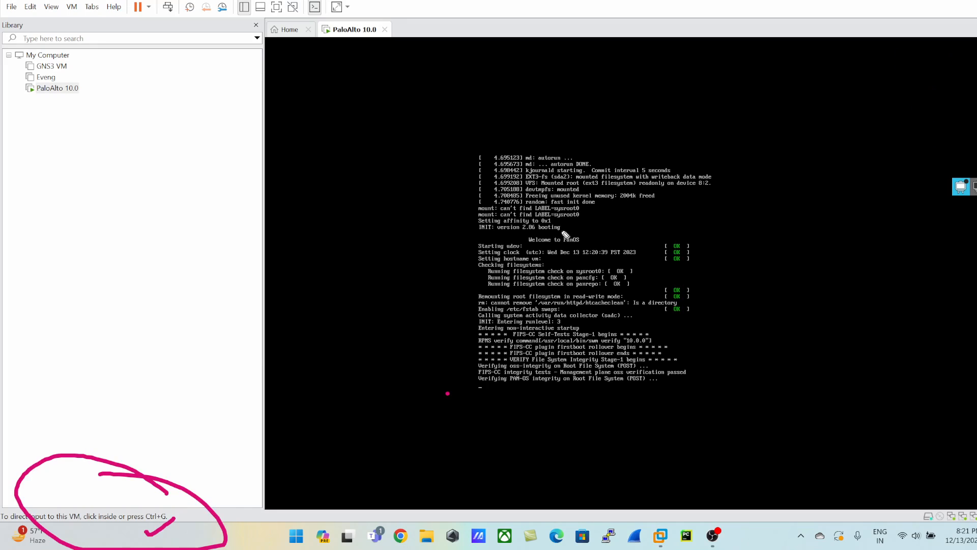
{"action": "mouse_move", "coordinate": [590, 220]}
{"action": "left_mouse_down"}
{"action": "mouse_move", "coordinate": [478, 227]}
{"action": "mouse_move", "coordinate": [596, 218]}
{"action": "left_mouse_up"}
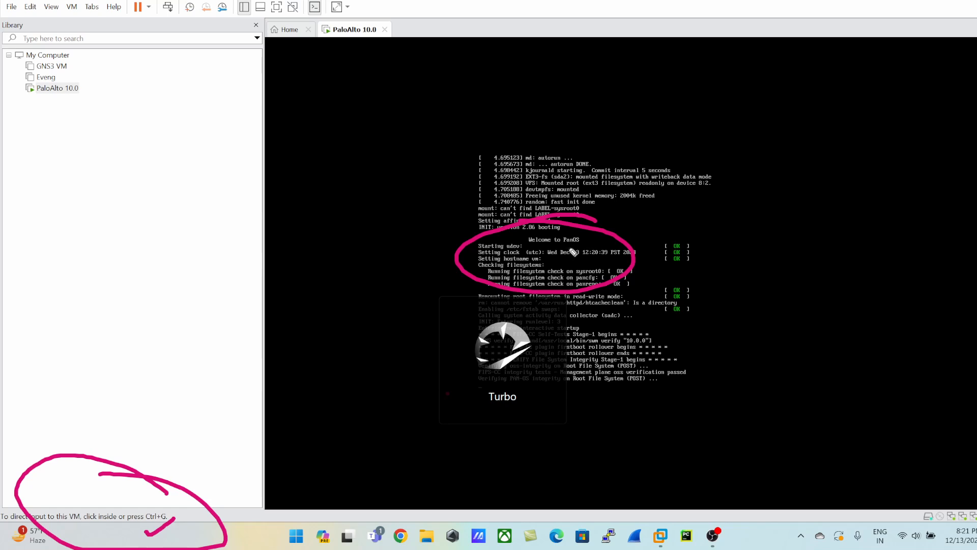
{"action": "left_click_drag", "start_coordinate": [559, 249], "coordinate": [605, 225]}
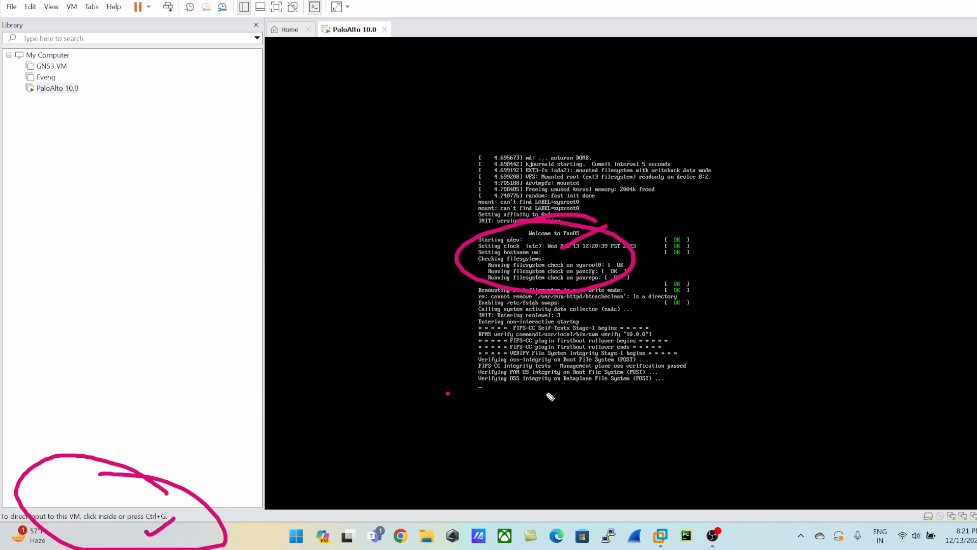
{"action": "left_click_drag", "start_coordinate": [623, 369], "coordinate": [668, 361]}
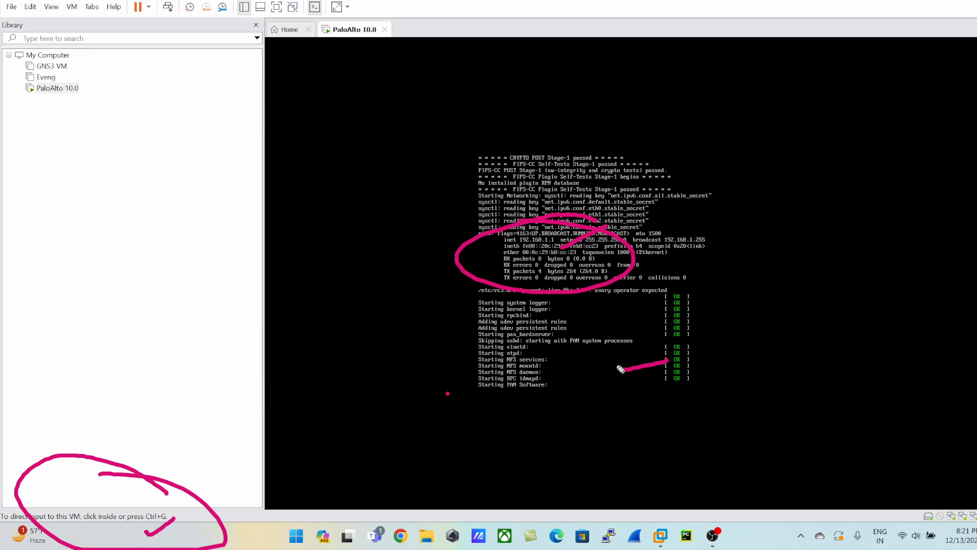
{"action": "mouse_move", "coordinate": [684, 279]}
{"action": "left_mouse_down"}
{"action": "mouse_move", "coordinate": [710, 280]}
{"action": "mouse_move", "coordinate": [672, 400]}
{"action": "left_mouse_up"}
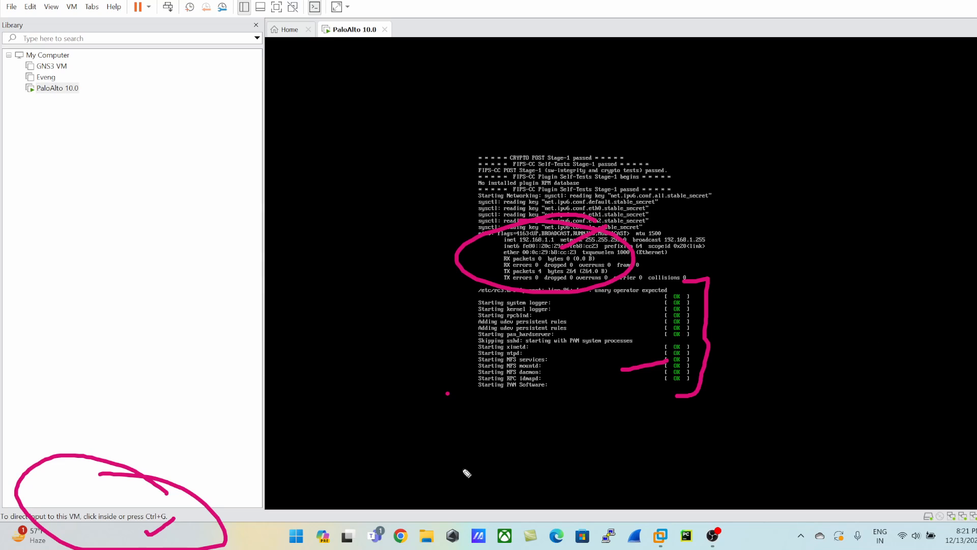
{"action": "left_click_drag", "start_coordinate": [475, 393], "coordinate": [567, 392]}
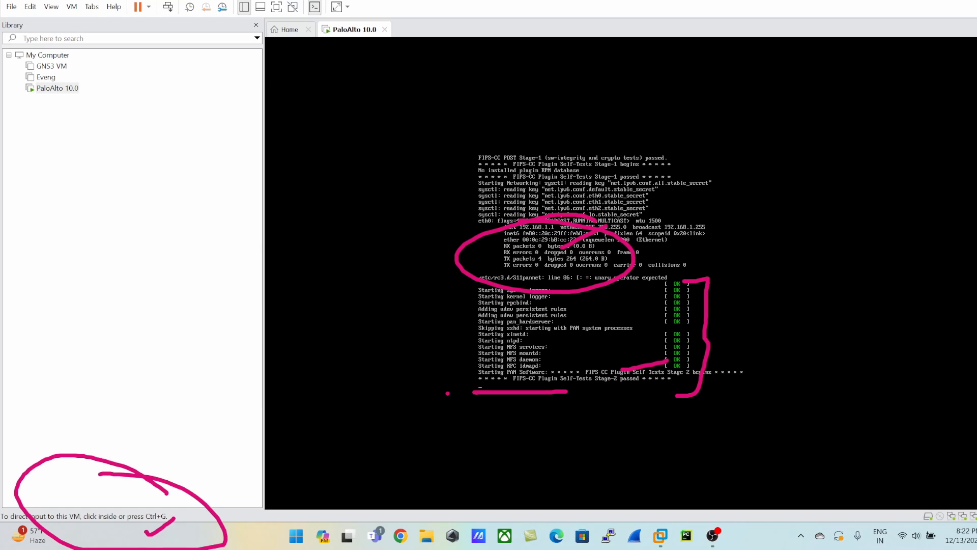
{"action": "key", "text": "Escape"}
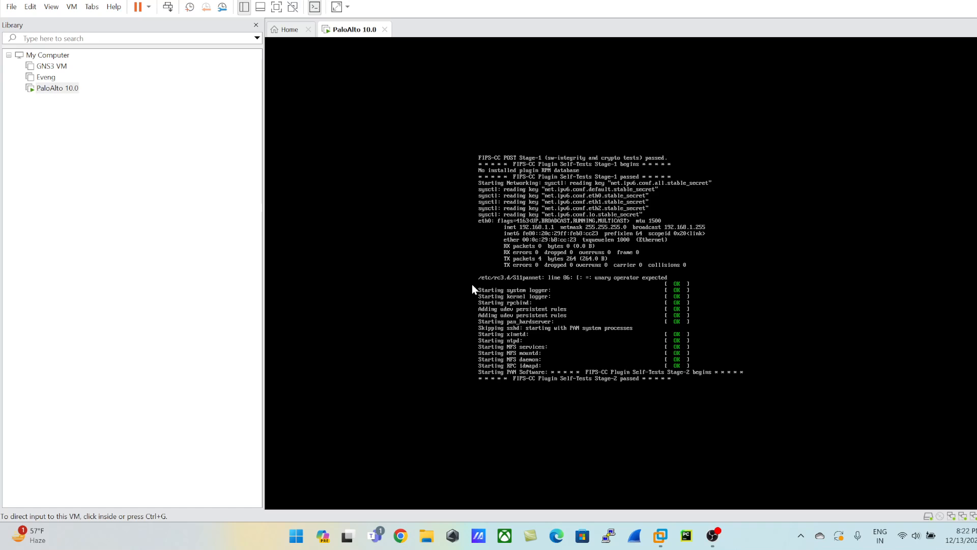
Switch to Armoury Crate to check the host computer's CPU, GPU and memory usage, and close it.
{"action": "left_click", "coordinate": [452, 537]}
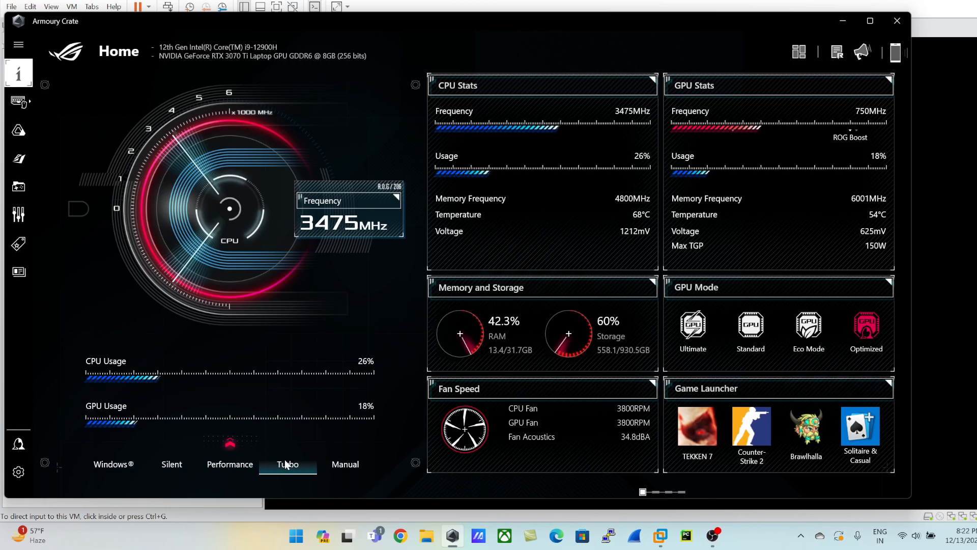
{"action": "left_click", "coordinate": [898, 21]}
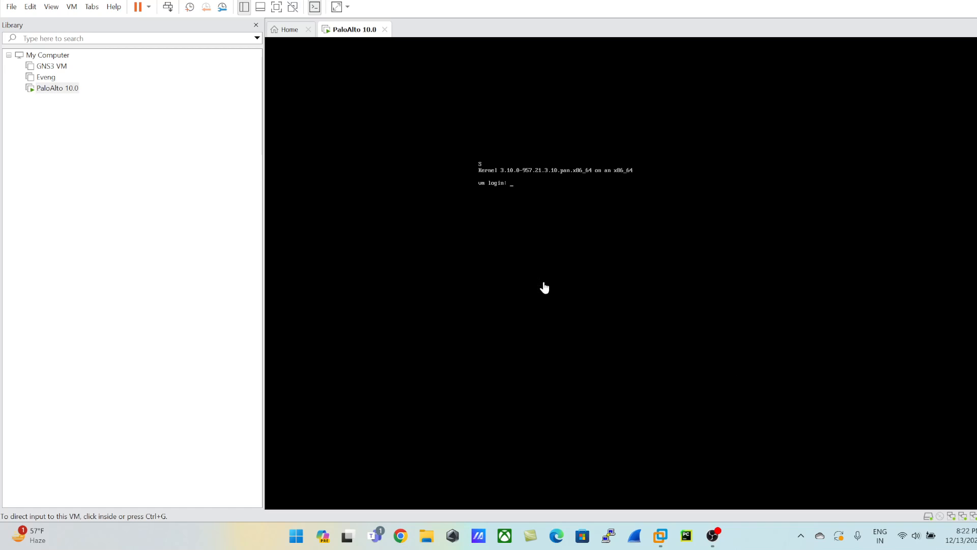
Try twice to log in at the virtual machine's console as admin with the account password.
{"action": "left_click", "coordinate": [488, 196]}
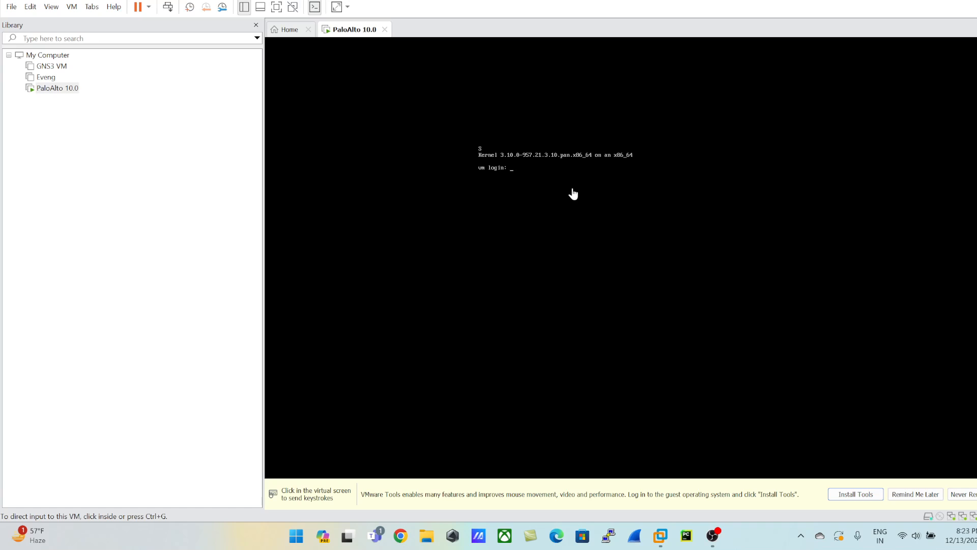
{"action": "left_click", "coordinate": [530, 179]}
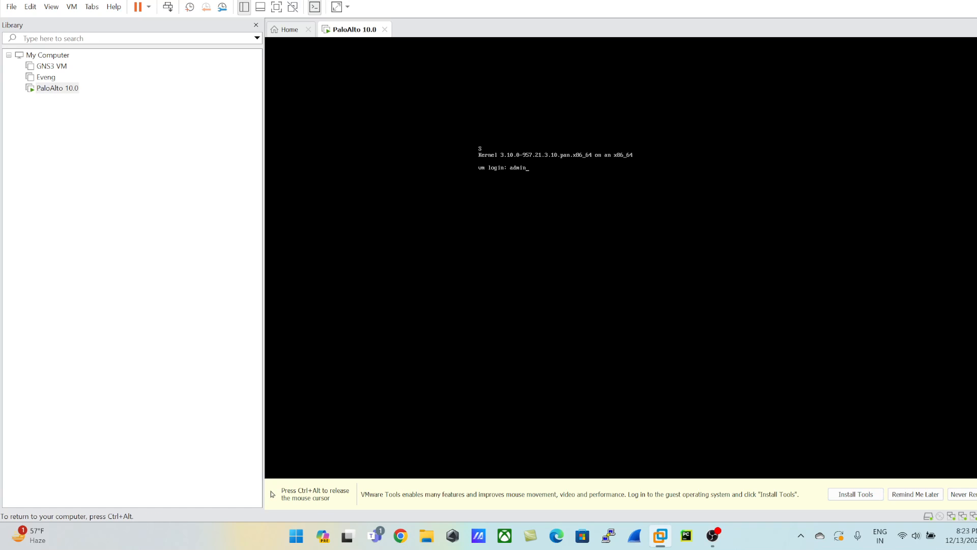
{"action": "type", "text": "admin"}
{"action": "key", "text": "Return"}
{"action": "key", "text": "Return"}
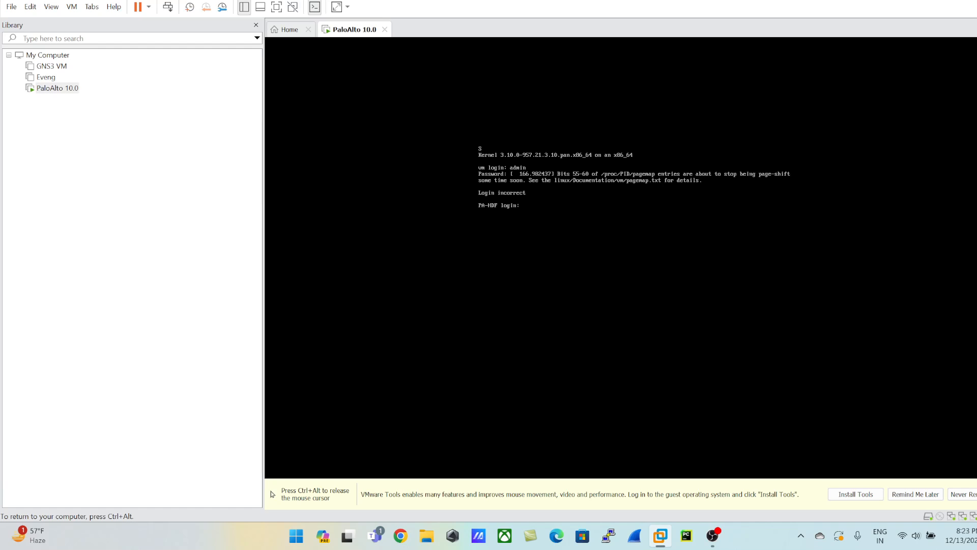
{"action": "type", "text": "admin"}
{"action": "key", "text": "Return"}
{"action": "key", "text": "Return"}
{"action": "key", "text": "ctrl+alt"}
{"action": "left_click", "coordinate": [467, 216]}
{"action": "key", "text": "ctrl+alt"}
{"action": "left_click", "coordinate": [463, 230]}
{"action": "key", "text": "ctrl+alt"}
{"action": "left_click", "coordinate": [471, 230]}
{"action": "key", "text": "ctrl+alt"}
{"action": "left_click", "coordinate": [475, 230]}
{"action": "key", "text": "ctrl+alt"}
{"action": "left_click", "coordinate": [473, 237]}
{"action": "key", "text": "ctrl+alt"}
{"action": "left_click", "coordinate": [472, 241]}
{"action": "key", "text": "ctrl+alt"}
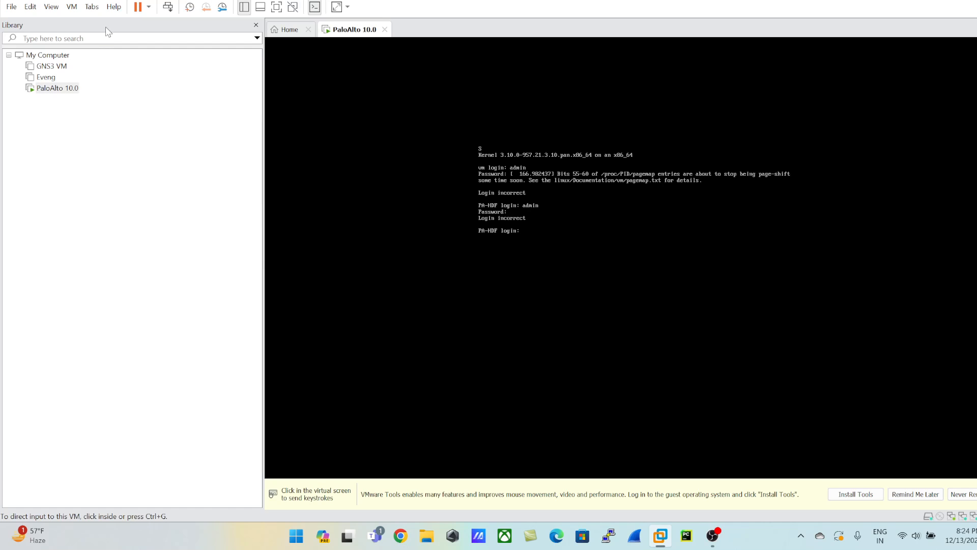
Try again to log in at the virtual machine's console as admin with the account password, and release the pointer.
{"action": "left_click", "coordinate": [31, 7]}
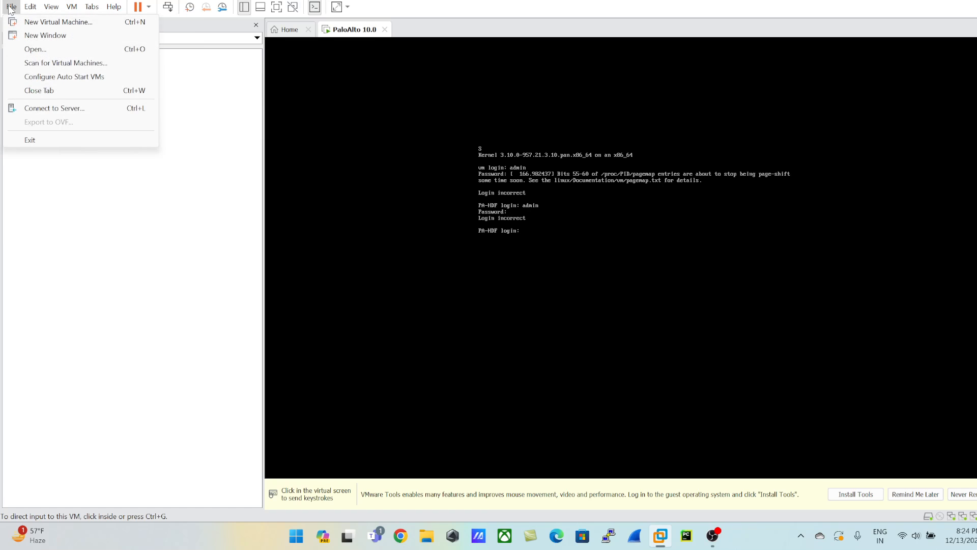
{"action": "mouse_move", "coordinate": [30, 7]}
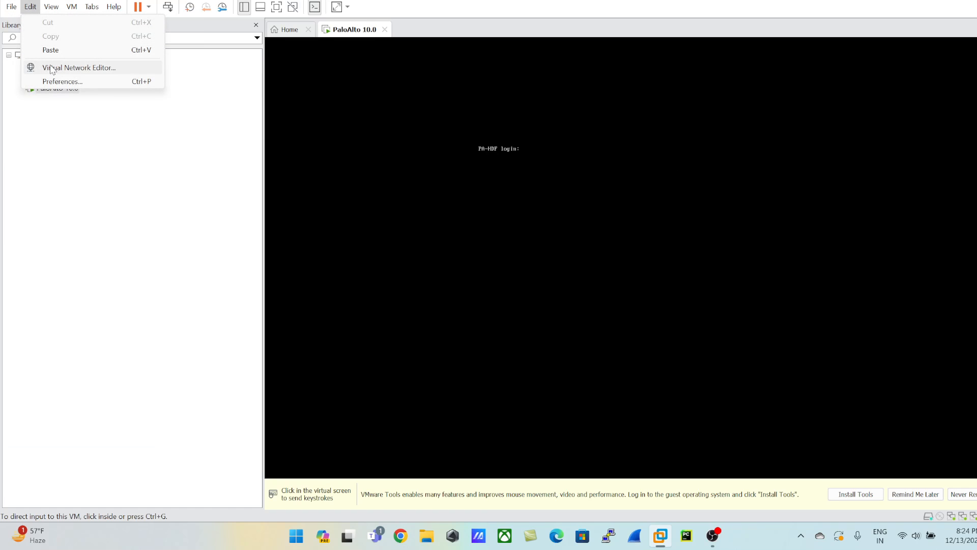
{"action": "left_click", "coordinate": [550, 243]}
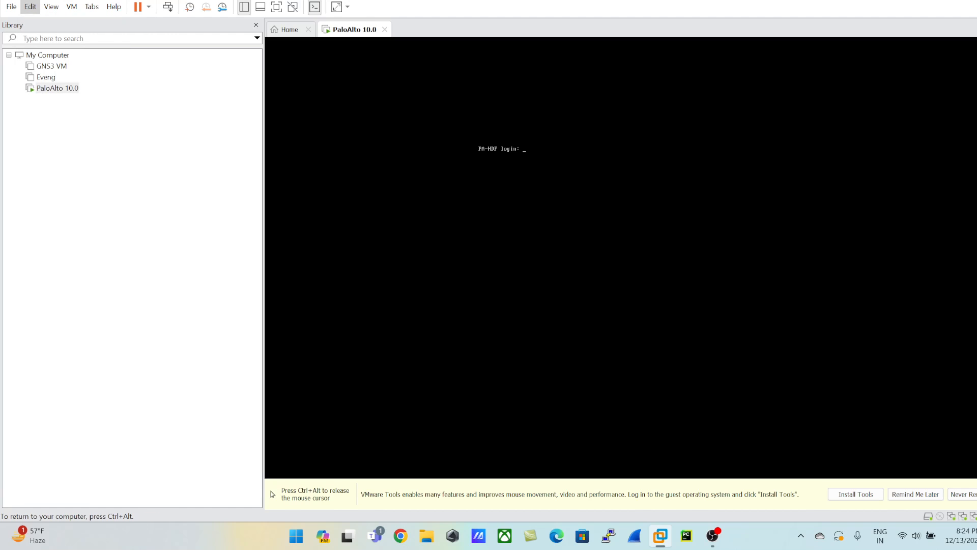
{"action": "type", "text": "admin"}
{"action": "key", "text": "Return"}
{"action": "key", "text": "Return"}
{"action": "key", "text": "ctrl+alt"}
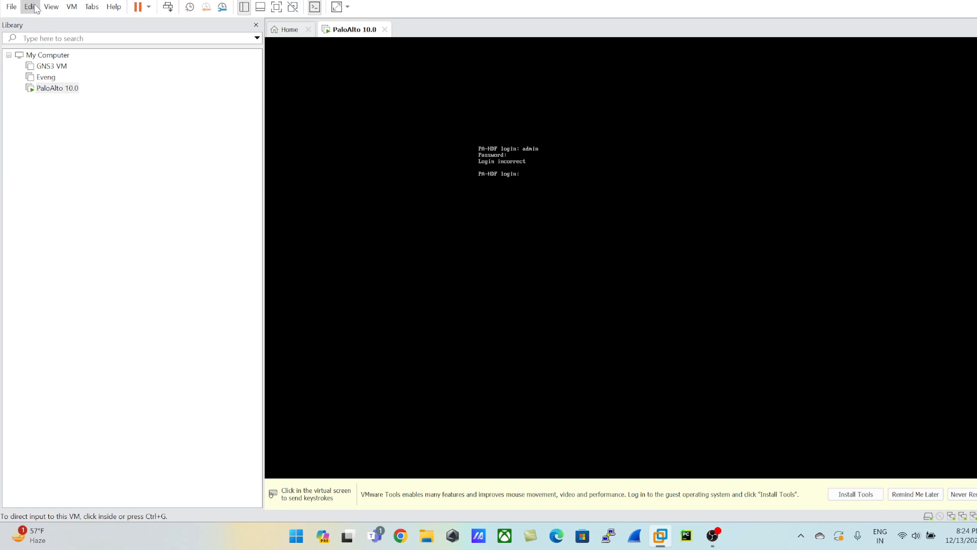
Open the Virtual Network Editor with administrator privileges and examine the settings of the VMnet0, VMnet1, VMnet2, VMnet3 and VMnet8 networks.
{"action": "left_click", "coordinate": [31, 6]}
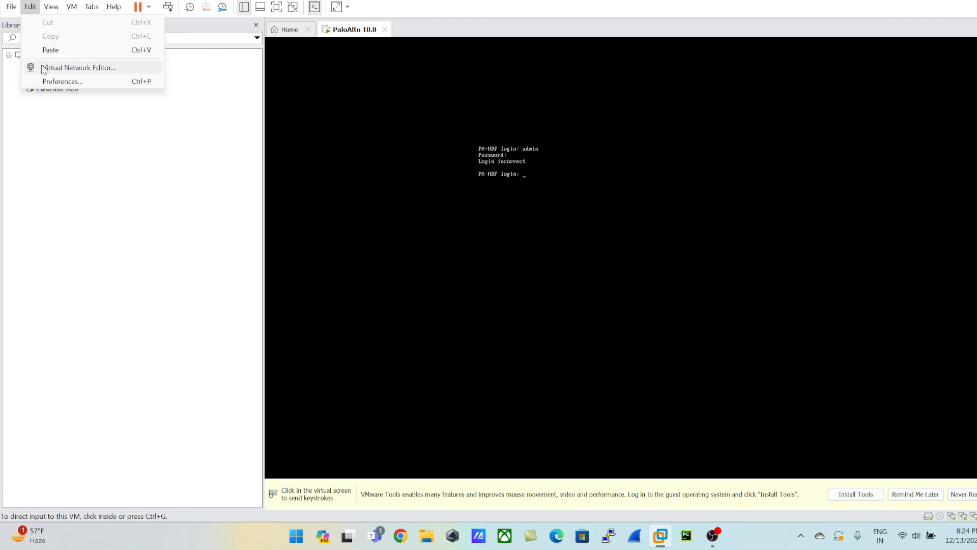
{"action": "left_click", "coordinate": [68, 68]}
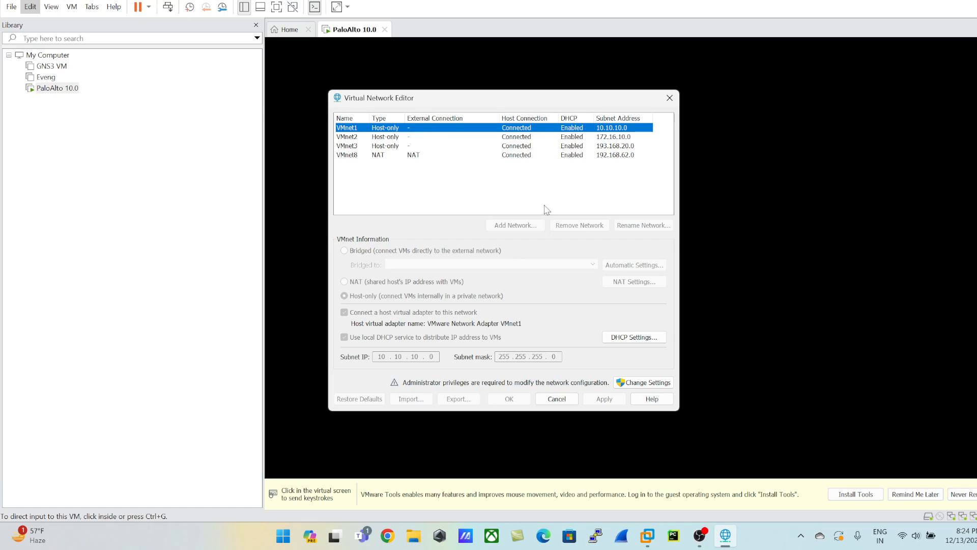
{"action": "left_click", "coordinate": [636, 385]}
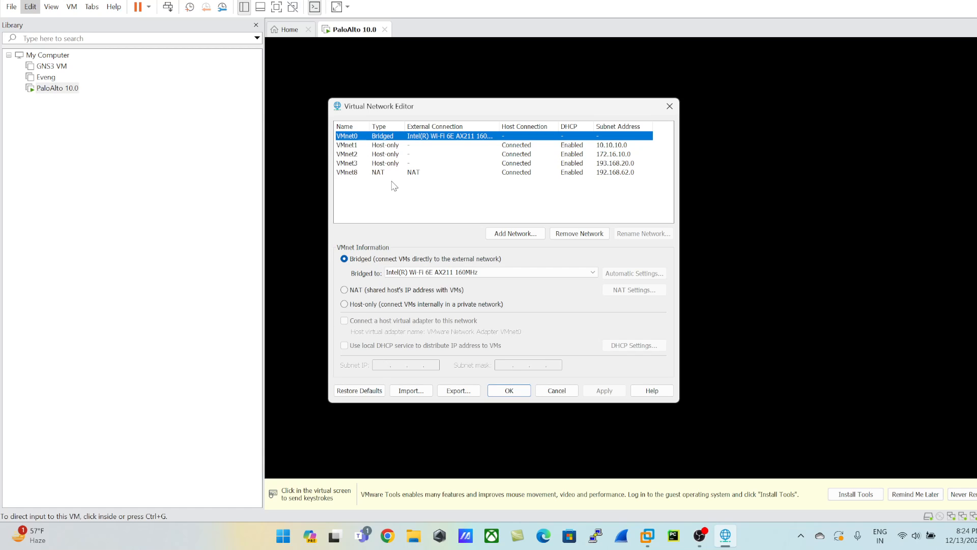
{"action": "left_click", "coordinate": [350, 164]}
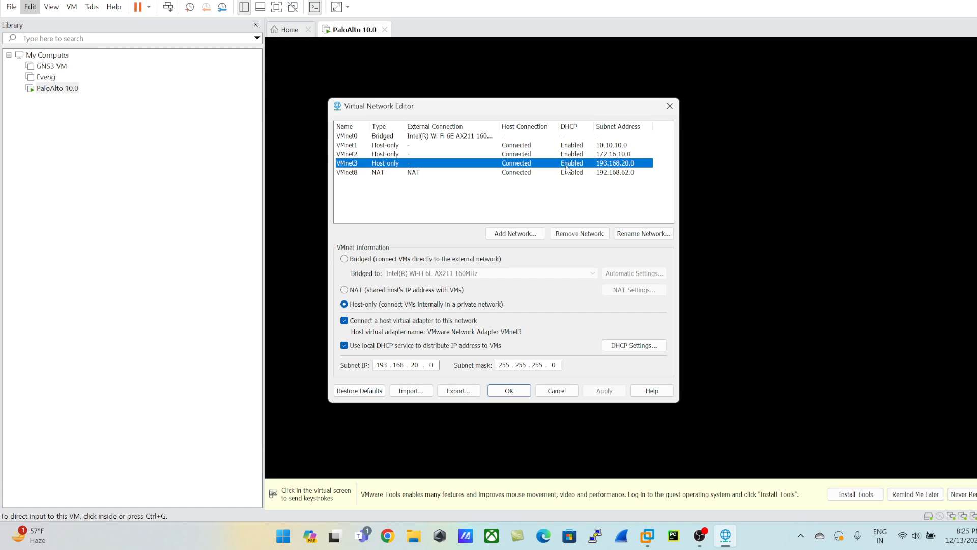
{"action": "left_click", "coordinate": [349, 145]}
{"action": "left_click", "coordinate": [350, 153]}
{"action": "left_click", "coordinate": [351, 163]}
{"action": "left_click", "coordinate": [344, 175]}
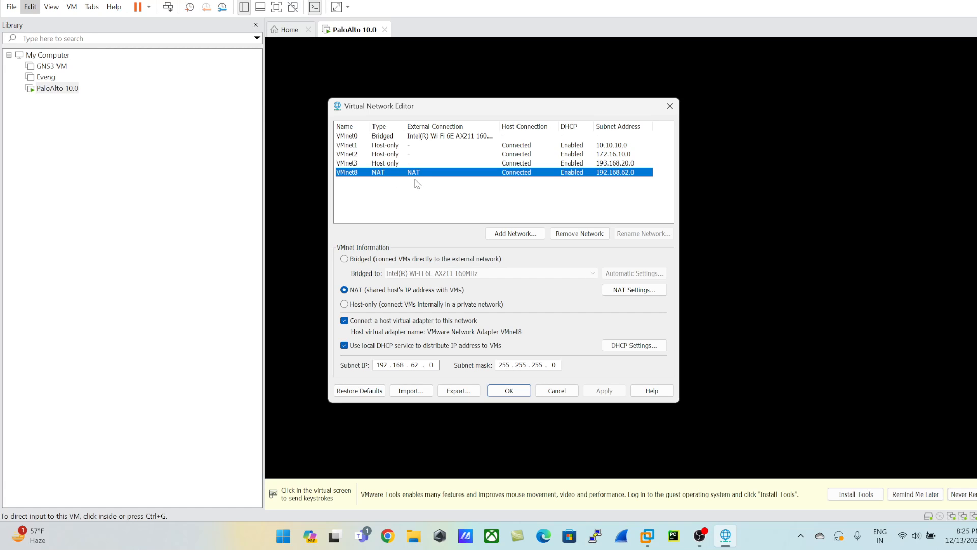
{"action": "left_click", "coordinate": [351, 137]}
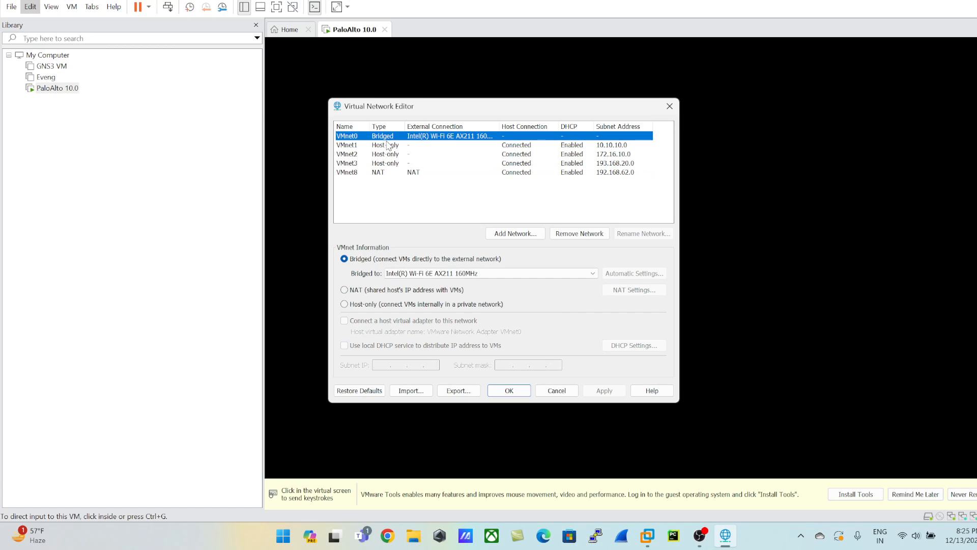
Choose Intel(R) Wi-Fi 6E AX211 160MHz as the host adapter that VMnet0 is bridged to.
{"action": "left_click", "coordinate": [429, 274]}
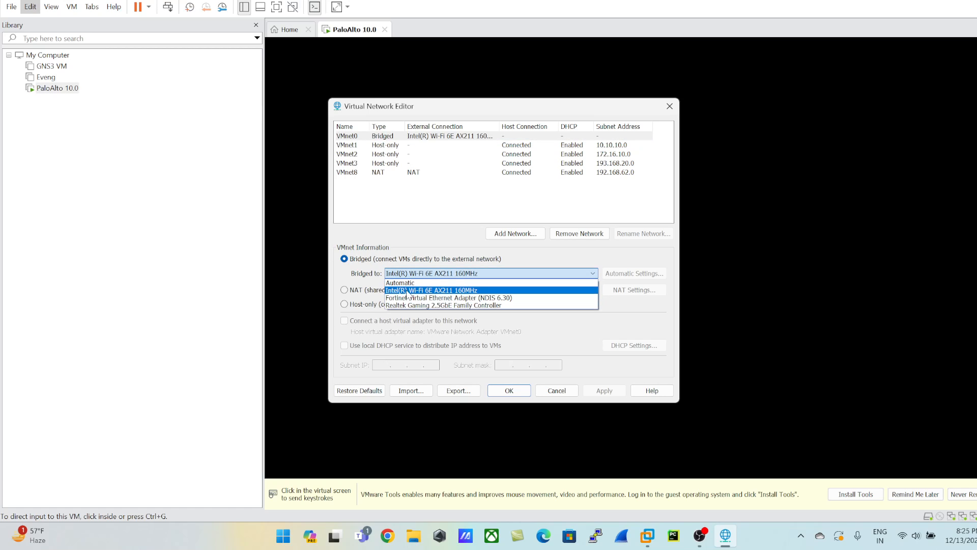
{"action": "left_click", "coordinate": [415, 292]}
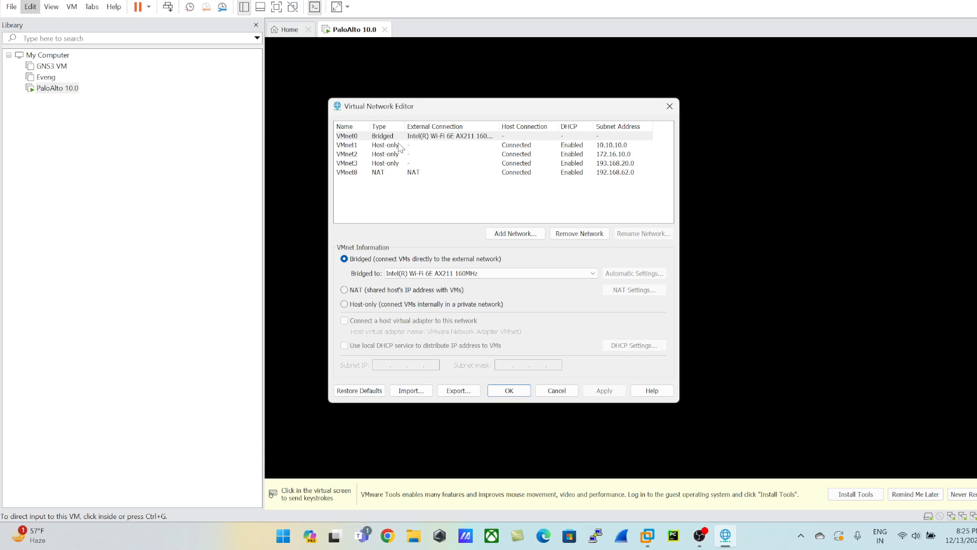
{"action": "left_click", "coordinate": [381, 136]}
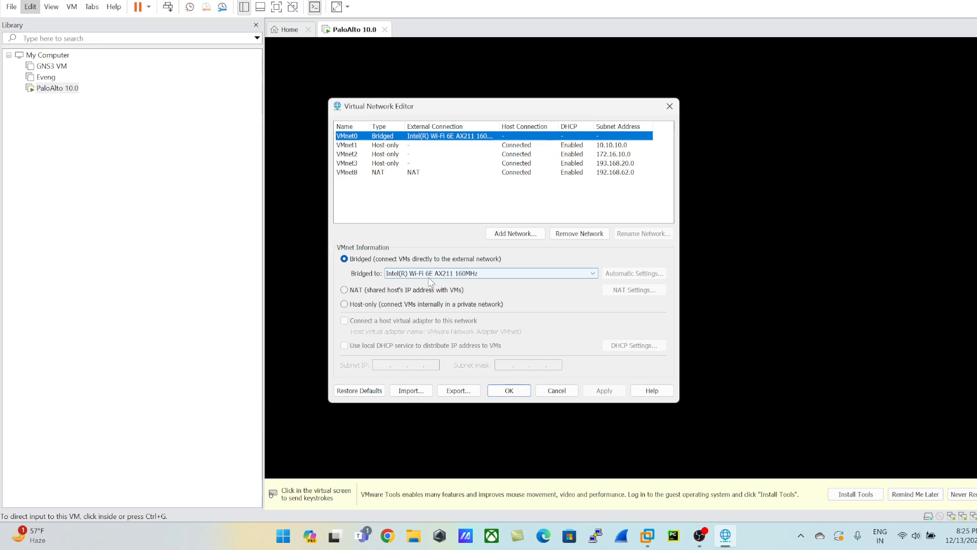
{"action": "left_click", "coordinate": [423, 275]}
{"action": "left_click", "coordinate": [416, 293]}
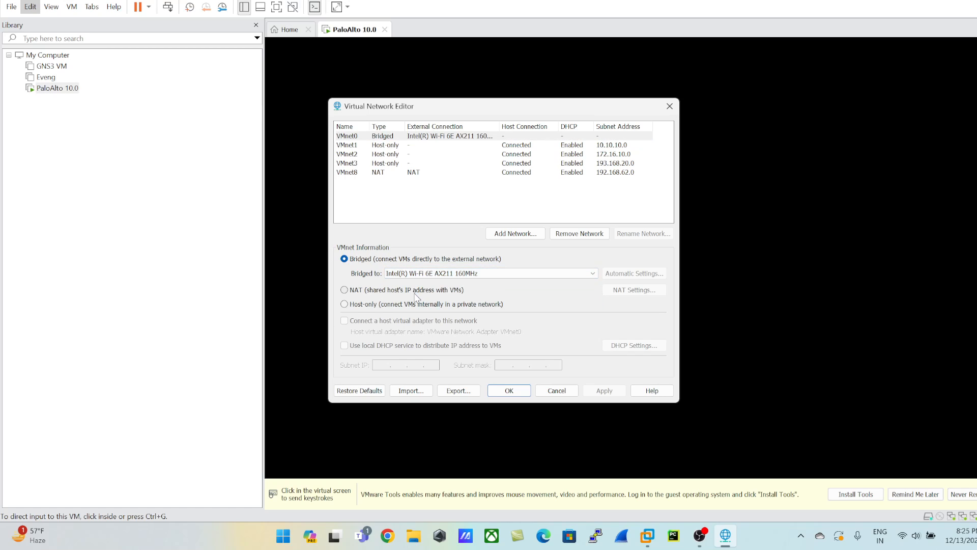
Compare the NAT network VMnet8, host-only VMnet1 and bridged VMnet0, and close the Virtual Network Editor without saving.
{"action": "left_click", "coordinate": [359, 173]}
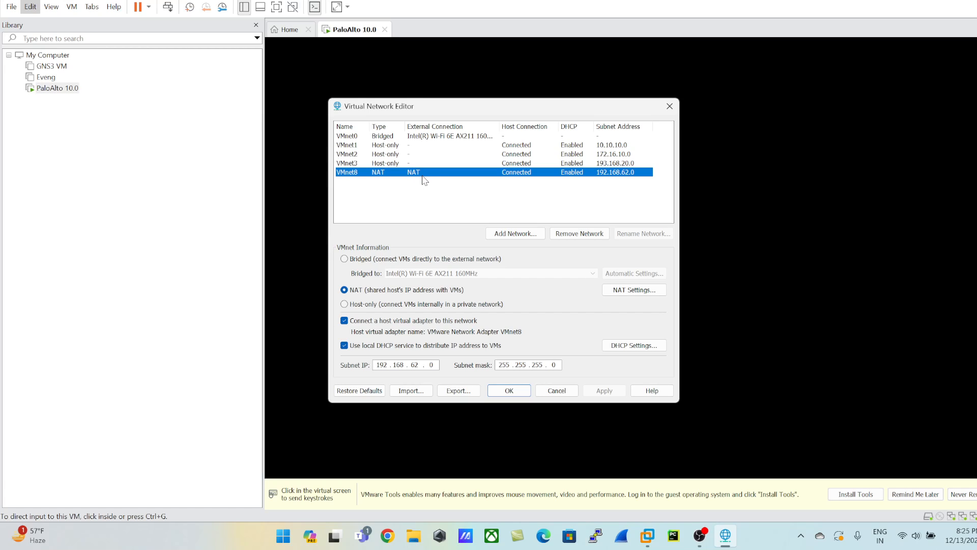
{"action": "left_click", "coordinate": [350, 146]}
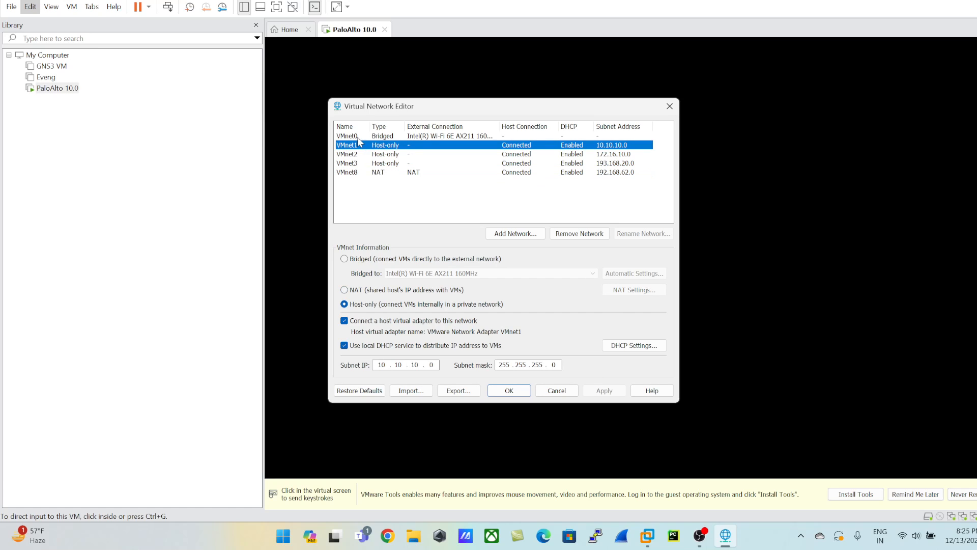
{"action": "left_click", "coordinate": [366, 137]}
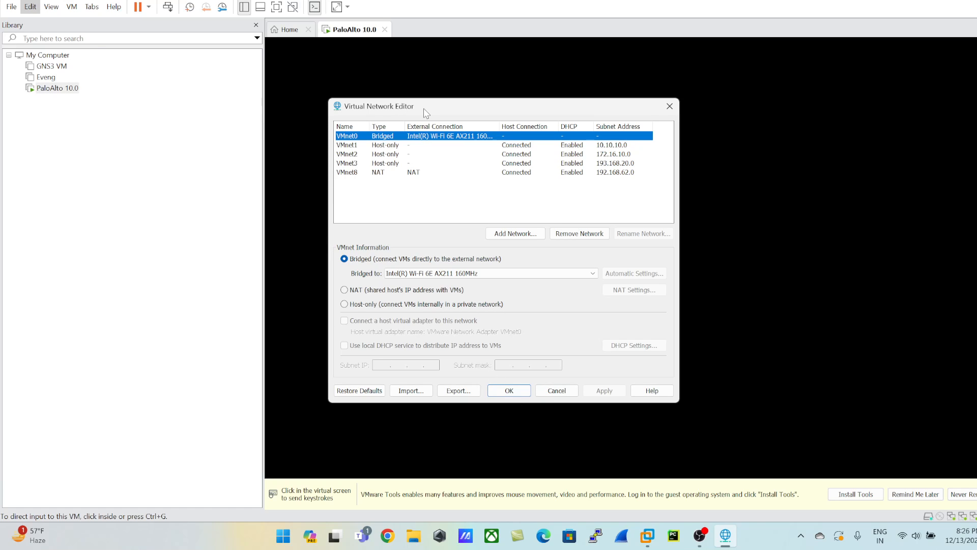
{"action": "left_click_drag", "start_coordinate": [423, 109], "coordinate": [265, 109]}
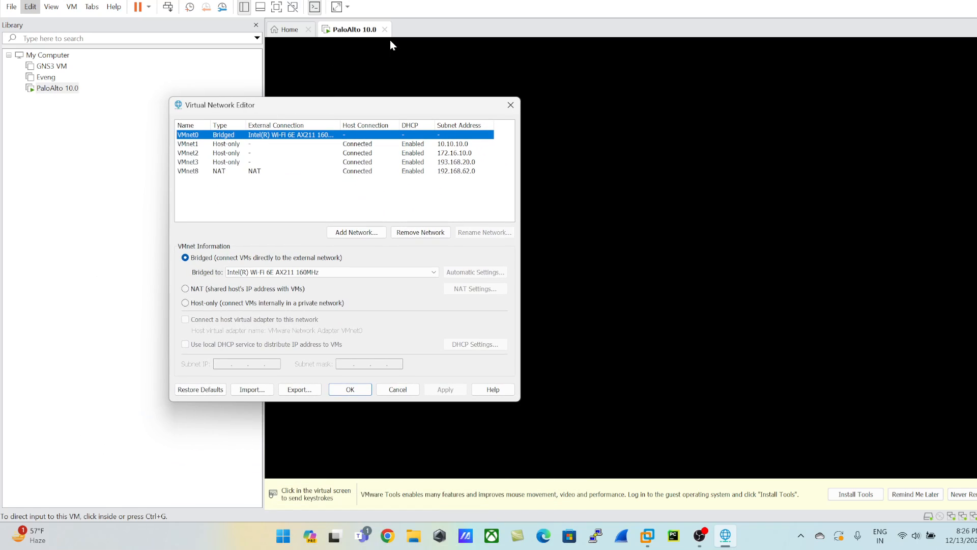
{"action": "left_click_drag", "start_coordinate": [357, 113], "coordinate": [278, 88]}
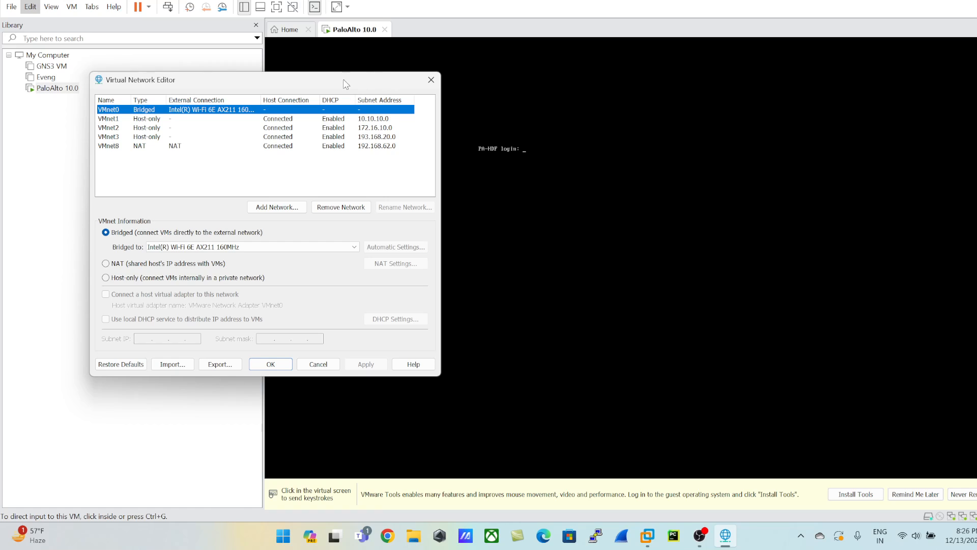
{"action": "left_click", "coordinate": [431, 81]}
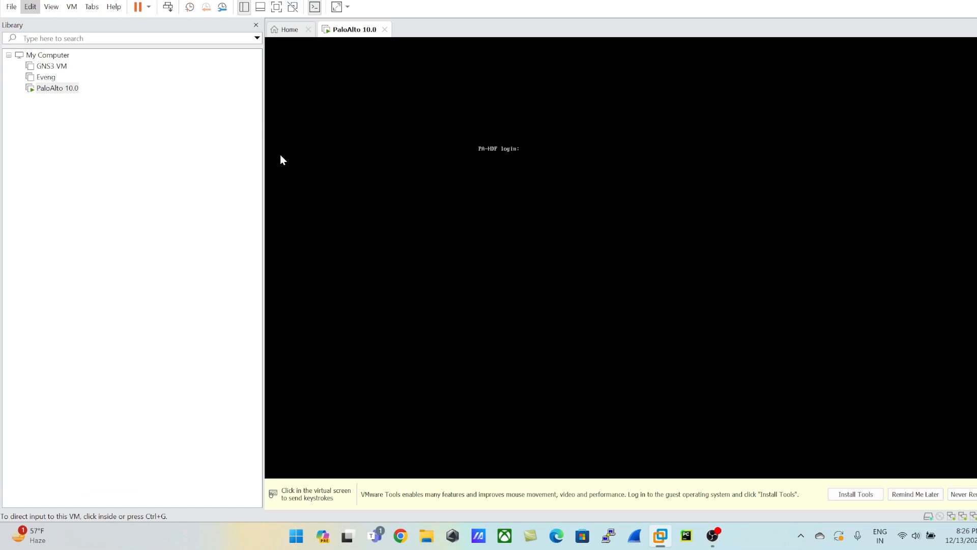
Add a fourth network adapter to the PaloAlto 10.0 virtual machine.
{"action": "left_click", "coordinate": [56, 90]}
{"action": "right_click", "coordinate": [56, 91]}
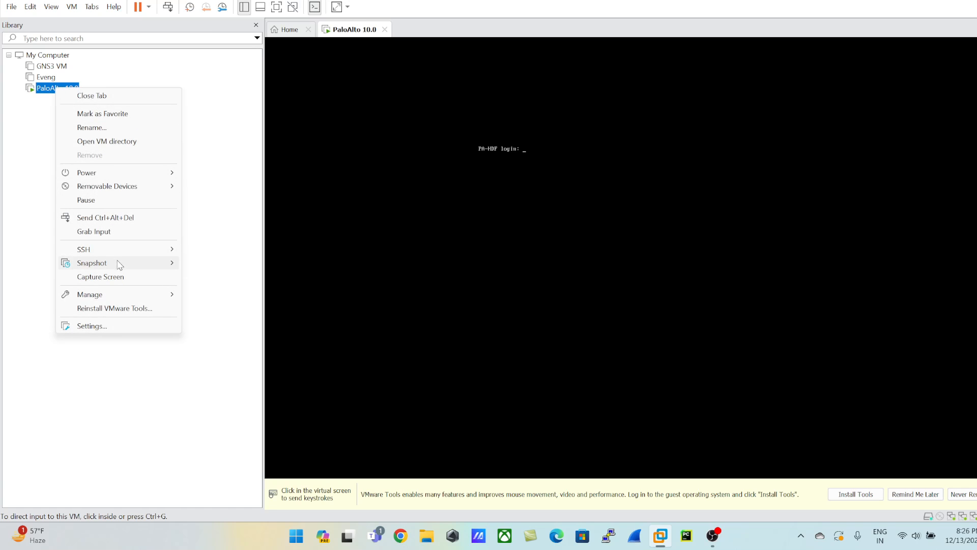
{"action": "left_click", "coordinate": [89, 327]}
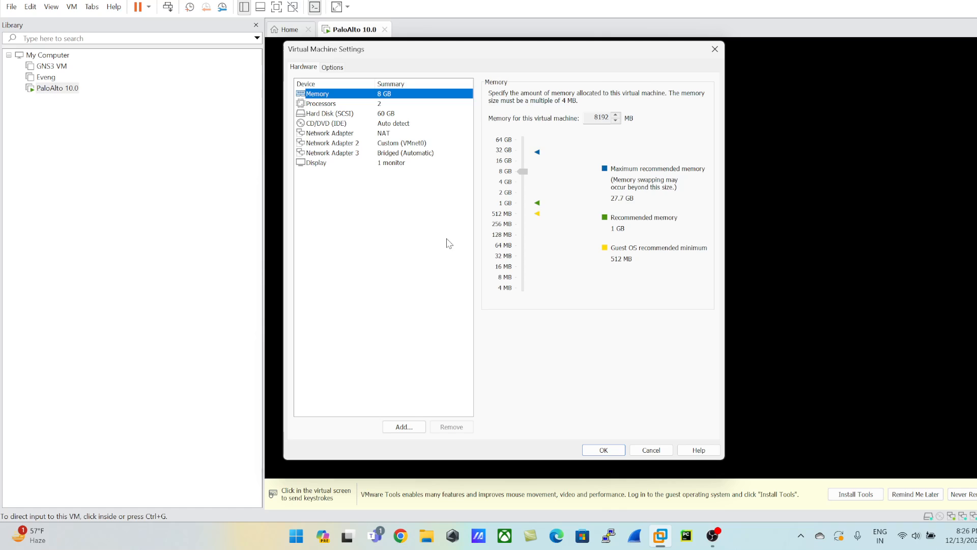
{"action": "left_click", "coordinate": [332, 152]}
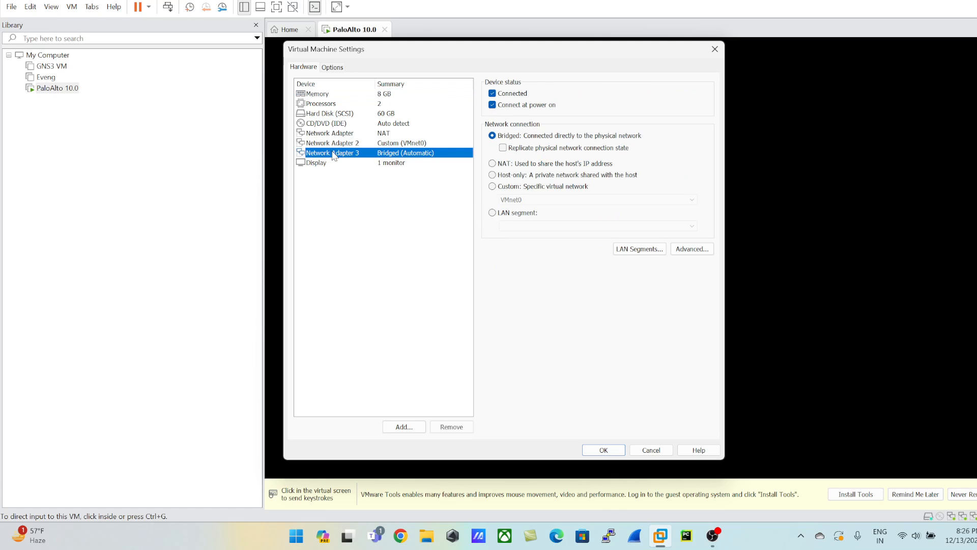
{"action": "left_click", "coordinate": [404, 426]}
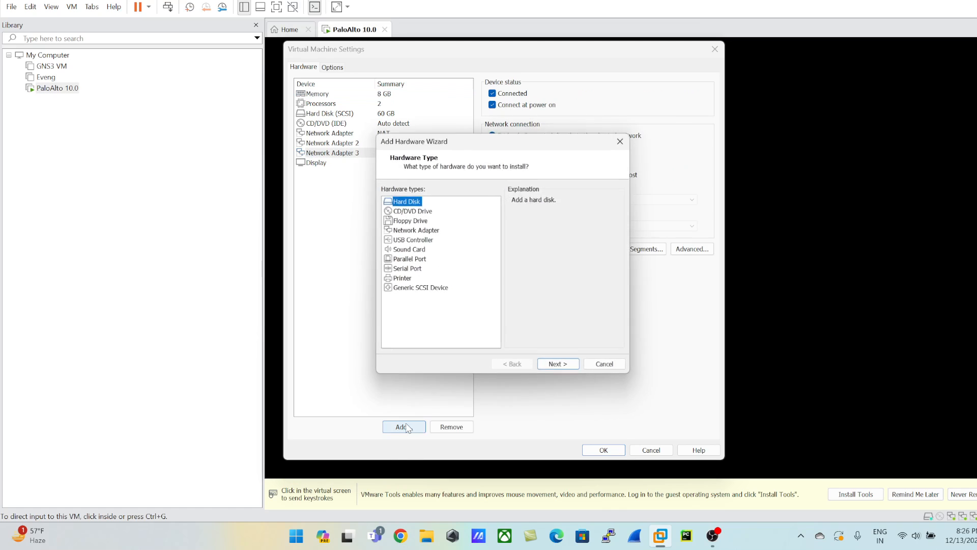
{"action": "left_click", "coordinate": [415, 231]}
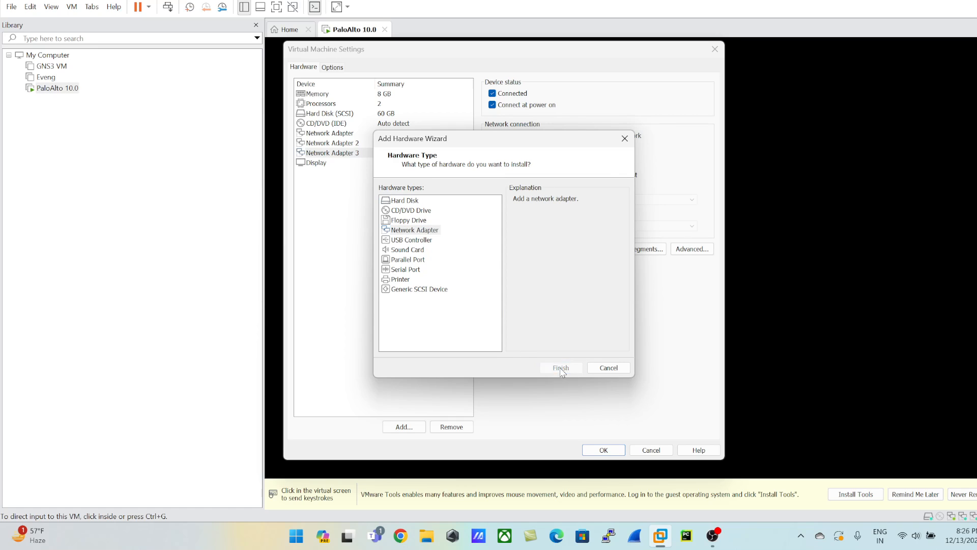
{"action": "left_click", "coordinate": [541, 370]}
Connect Network Adapter 4 to the custom virtual network VMnet3 (Host-only) and save the virtual machine's settings.
{"action": "left_click", "coordinate": [410, 163]}
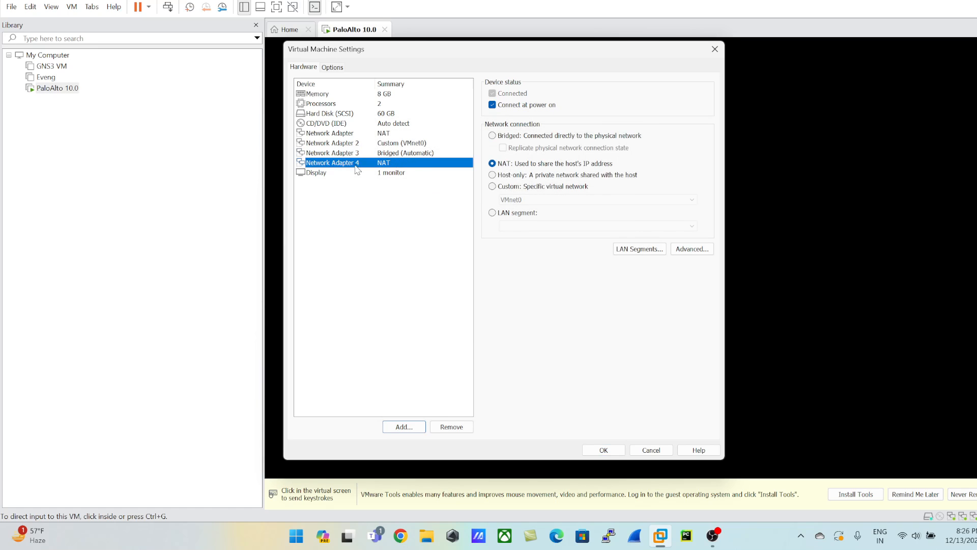
{"action": "left_click", "coordinate": [514, 190]}
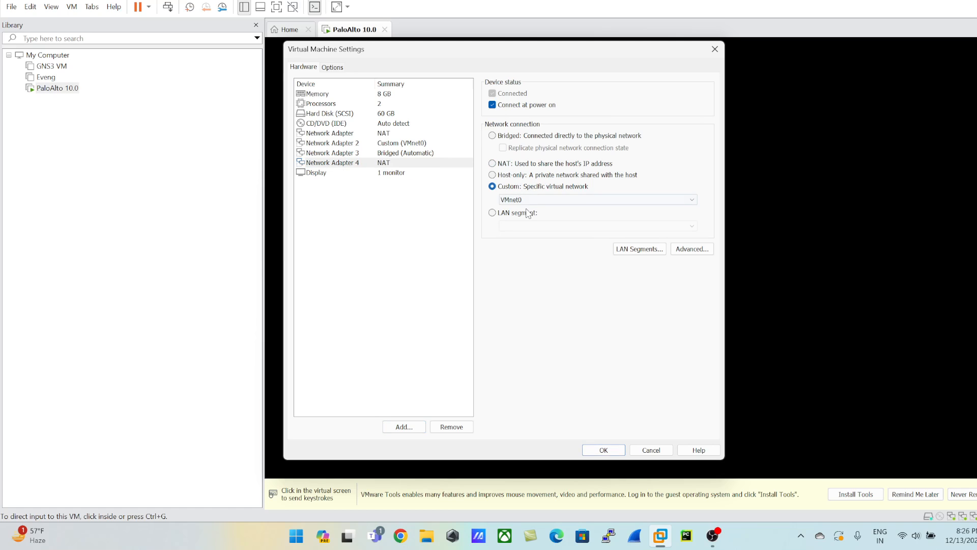
{"action": "left_click", "coordinate": [526, 200]}
{"action": "left_click", "coordinate": [526, 235]}
{"action": "left_click", "coordinate": [611, 452]}
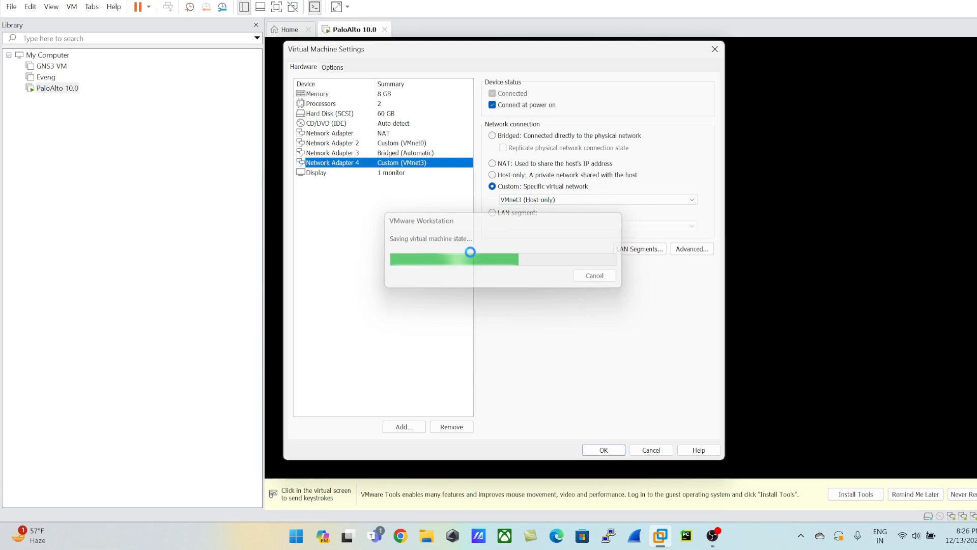
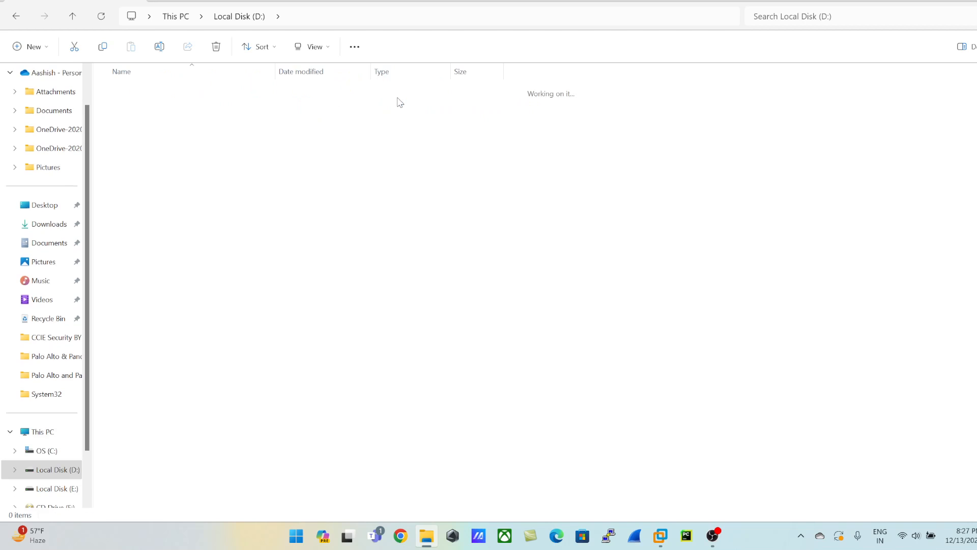
Open the PaloAlto 10.0 virtual machine configuration file from the PaloAlto VM10.0 folder on drive D in Notepad and maximize it.
{"action": "double_click", "coordinate": [156, 96]}
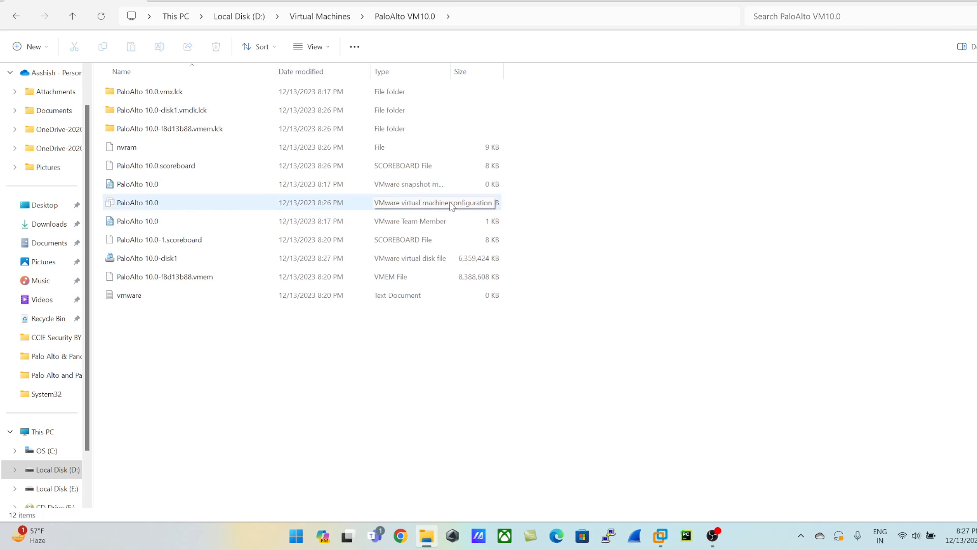
{"action": "left_click_drag", "start_coordinate": [451, 71], "coordinate": [565, 76]}
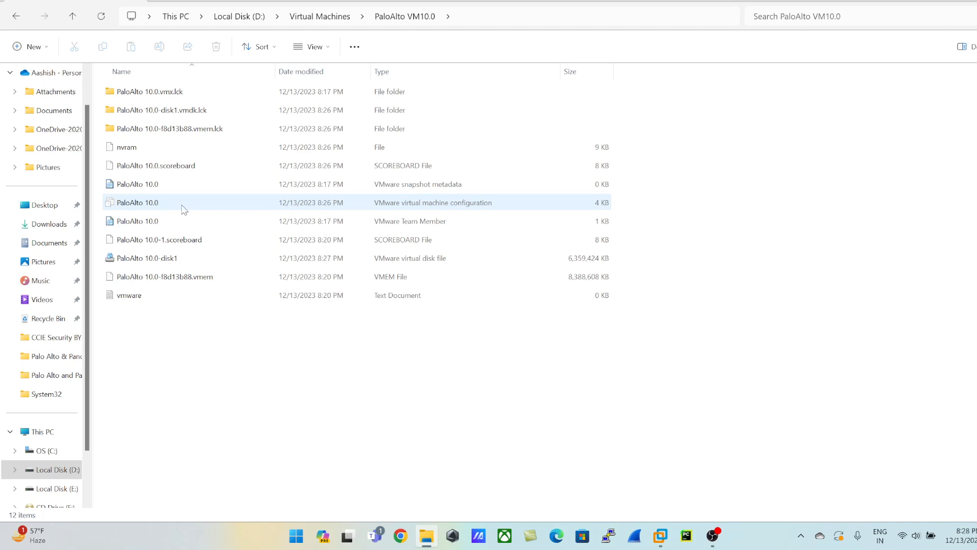
{"action": "right_click", "coordinate": [145, 207]}
{"action": "mouse_move", "coordinate": [208, 265]}
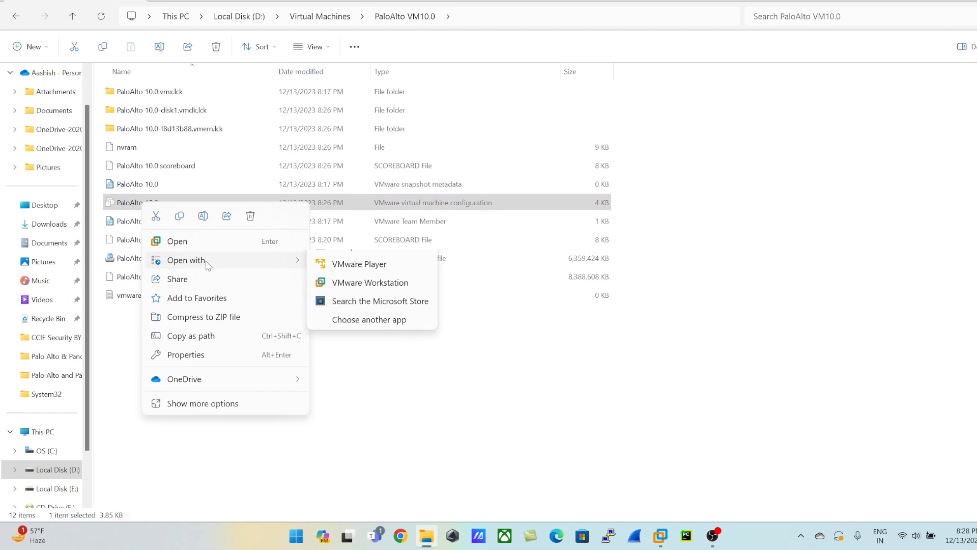
{"action": "left_click", "coordinate": [356, 262]}
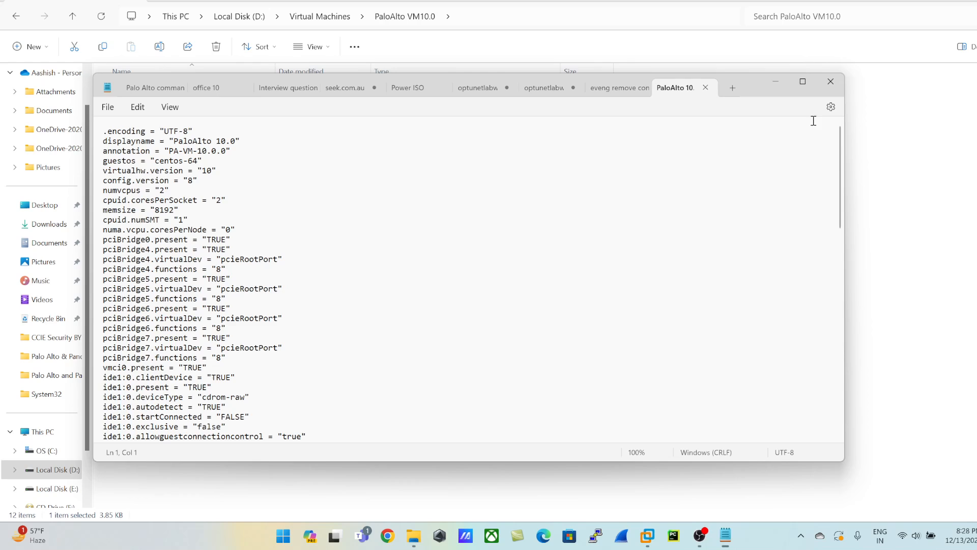
{"action": "left_click", "coordinate": [802, 82]}
Search the configuration file for "virtualdev" and step through the matches to the ethernet0 entry.
{"action": "key", "text": "ctrl+f"}
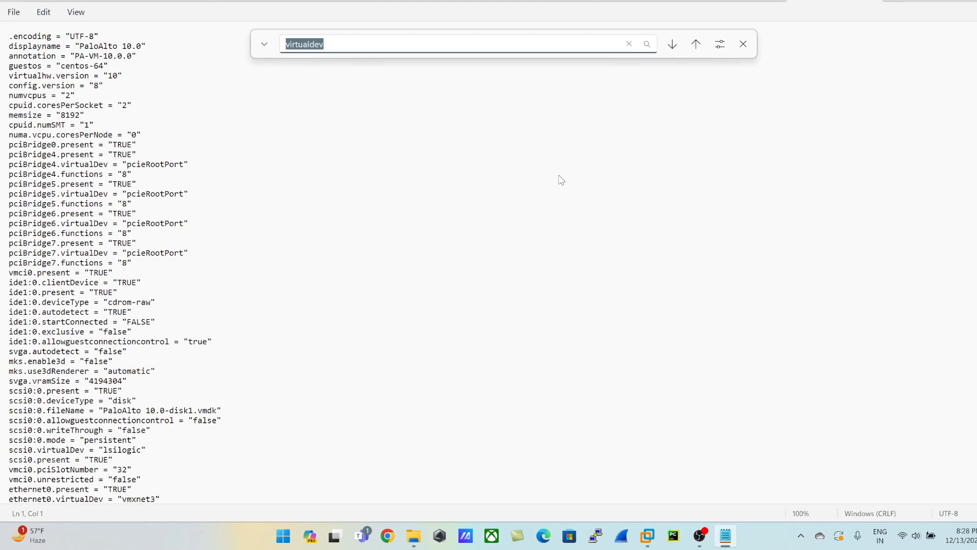
{"action": "type", "text": "viirtuald"}
{"action": "key", "text": "BackSpace"}
{"action": "key", "text": "BackSpace"}
{"action": "key", "text": "BackSpace"}
{"action": "type", "text": "aldev"}
{"action": "key", "text": "Return"}
{"action": "key", "text": "Return"}
{"action": "key", "text": "BackSpace"}
{"action": "key", "text": "BackSpace"}
{"action": "key", "text": "BackSpace"}
{"action": "key", "text": "BackSpace"}
{"action": "key", "text": "BackSpace"}
{"action": "key", "text": "BackSpace"}
{"action": "key", "text": "BackSpace"}
{"action": "key", "text": "BackSpace"}
{"action": "key", "text": "BackSpace"}
{"action": "key", "text": "BackSpace"}
{"action": "key", "text": "BackSpace"}
{"action": "type", "text": "virtualdev"}
{"action": "key", "text": "Return"}
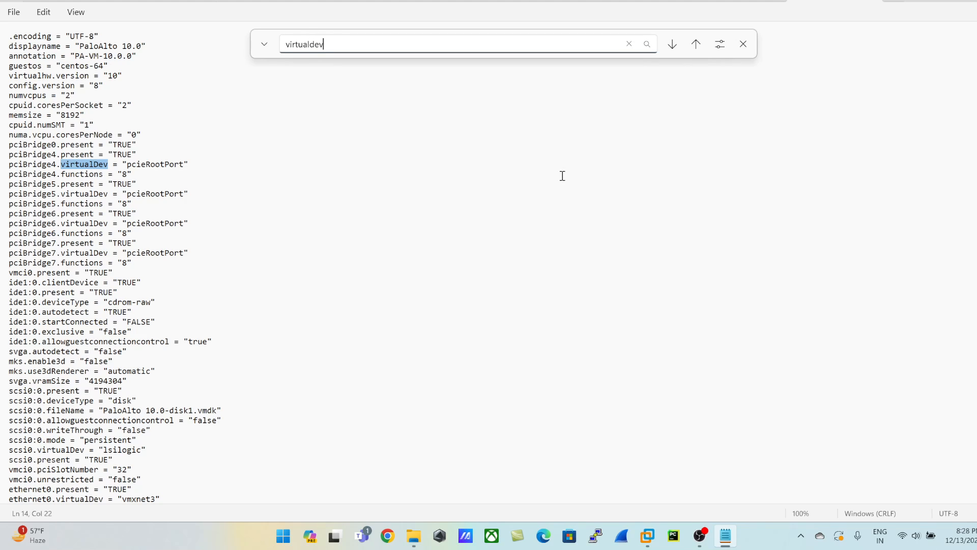
{"action": "key", "text": "Return"}
{"action": "key", "text": "Return"}
{"action": "key", "text": "Return"}
{"action": "key", "text": "Return"}
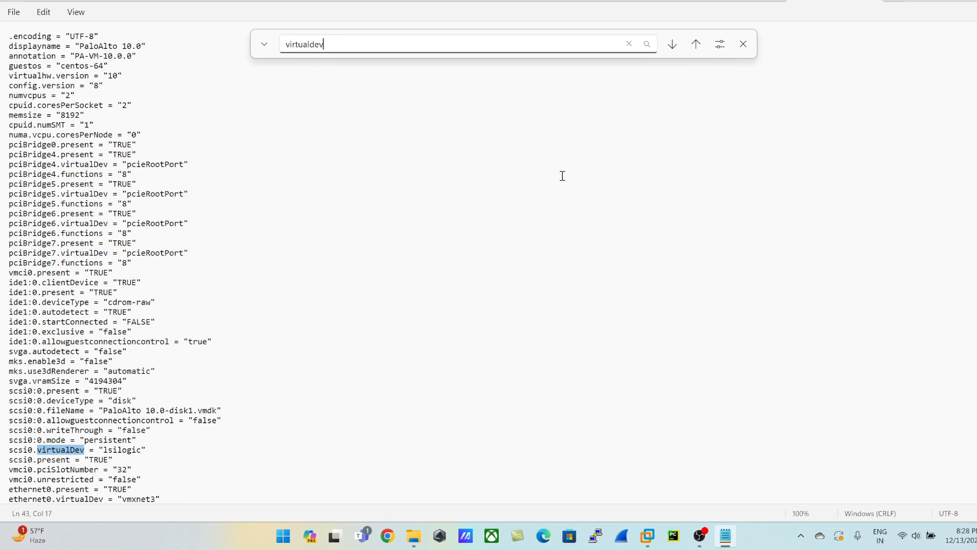
{"action": "key", "text": "Return"}
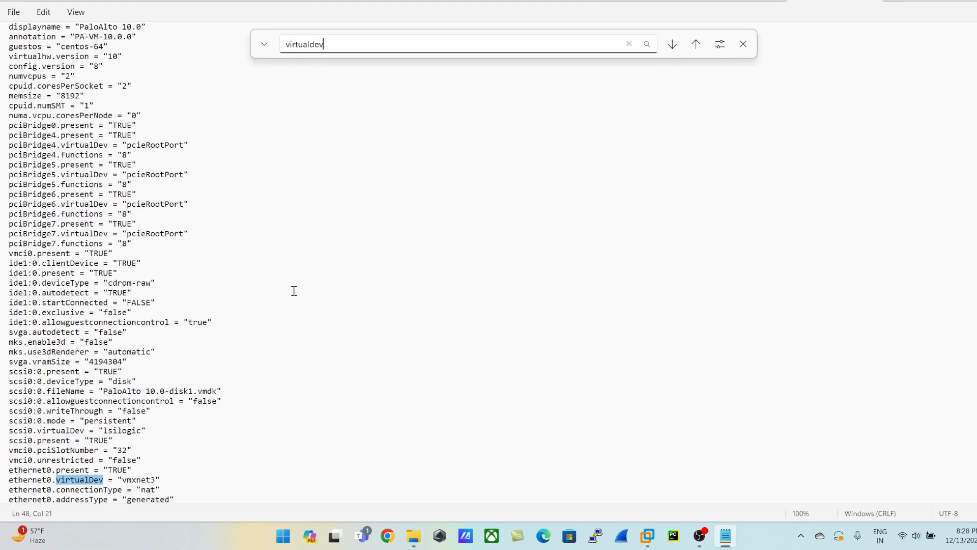
Check the virtualDev device type of the ethernet0, ethernet1 and ethernet2 adapters.
{"action": "scroll", "coordinate": [293, 290], "scroll_direction": "down", "scroll_amount": 4}
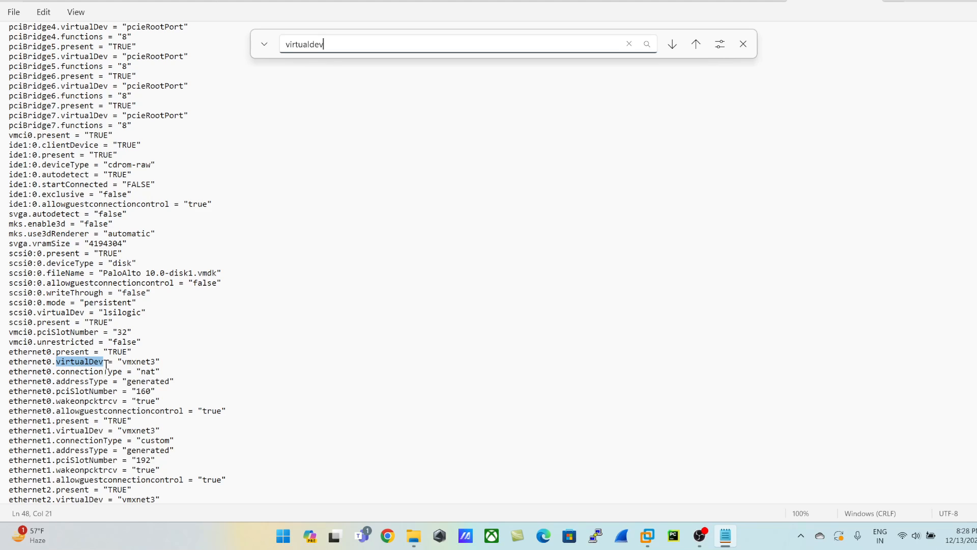
{"action": "double_click", "coordinate": [141, 361]}
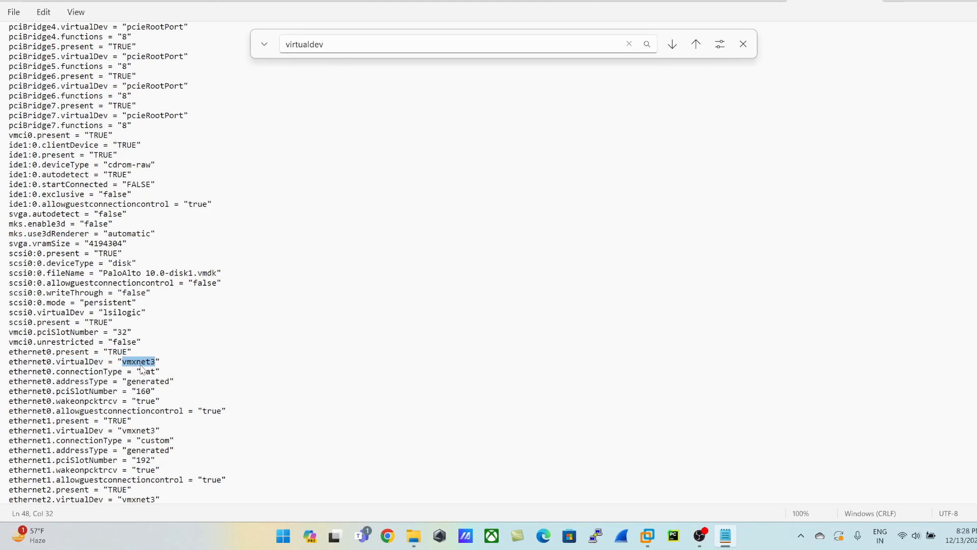
{"action": "left_click", "coordinate": [352, 39]}
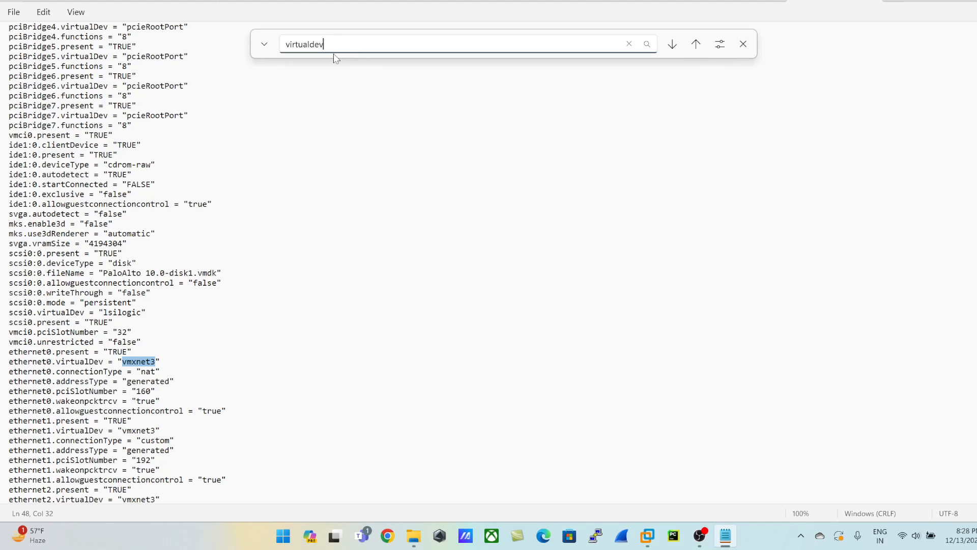
{"action": "left_click", "coordinate": [672, 44]}
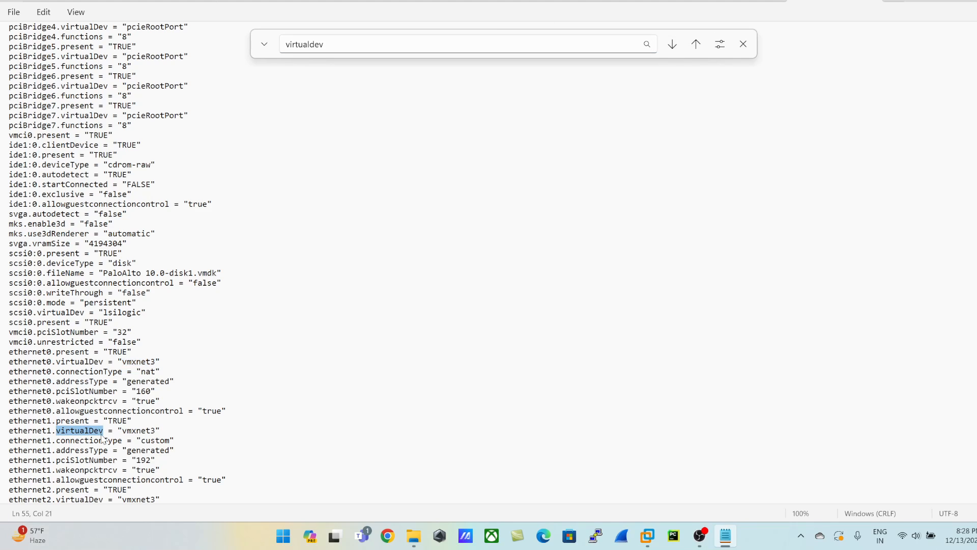
{"action": "double_click", "coordinate": [145, 430]}
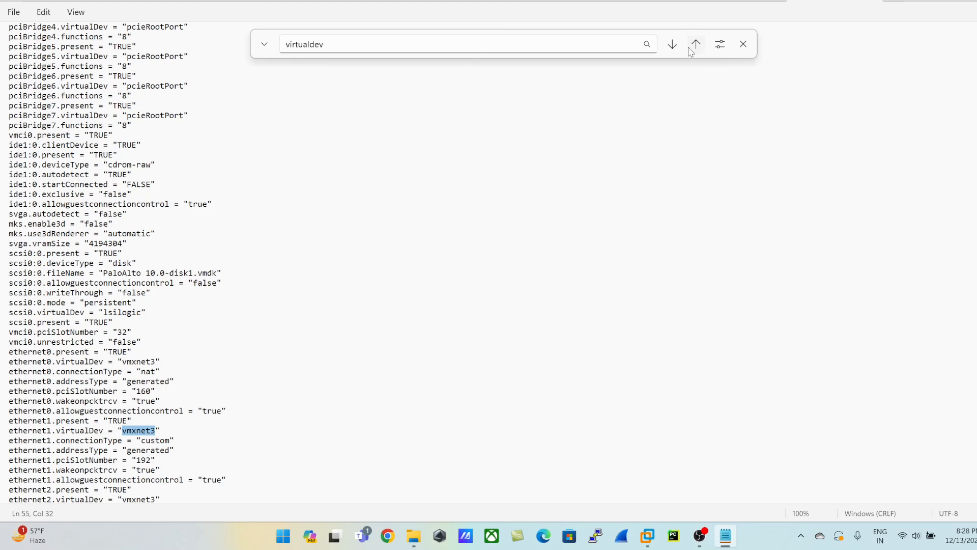
{"action": "left_click", "coordinate": [672, 45]}
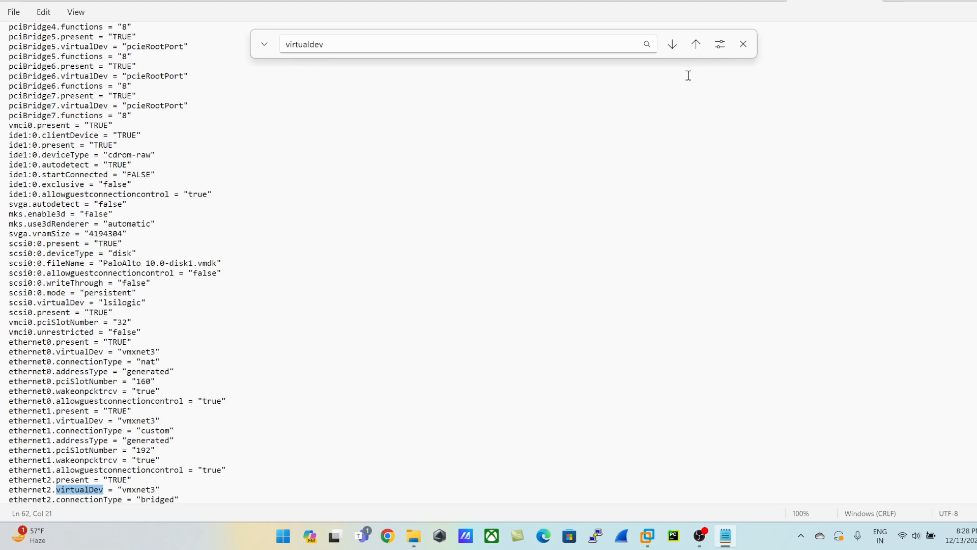
Find the ethernet3.virtualDev entry and set its value to "vmxnet3".
{"action": "left_click", "coordinate": [672, 45]}
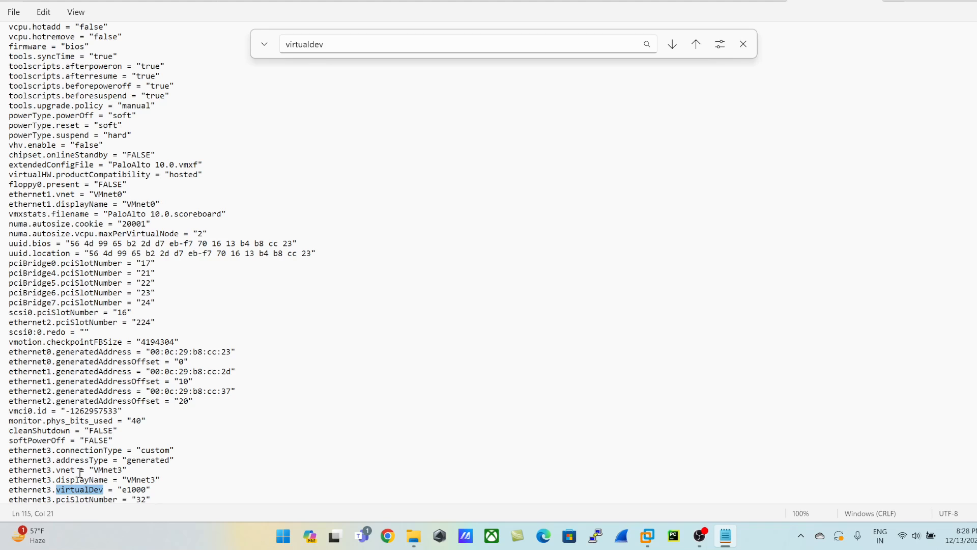
{"action": "scroll", "coordinate": [80, 473], "scroll_direction": "down", "scroll_amount": 1}
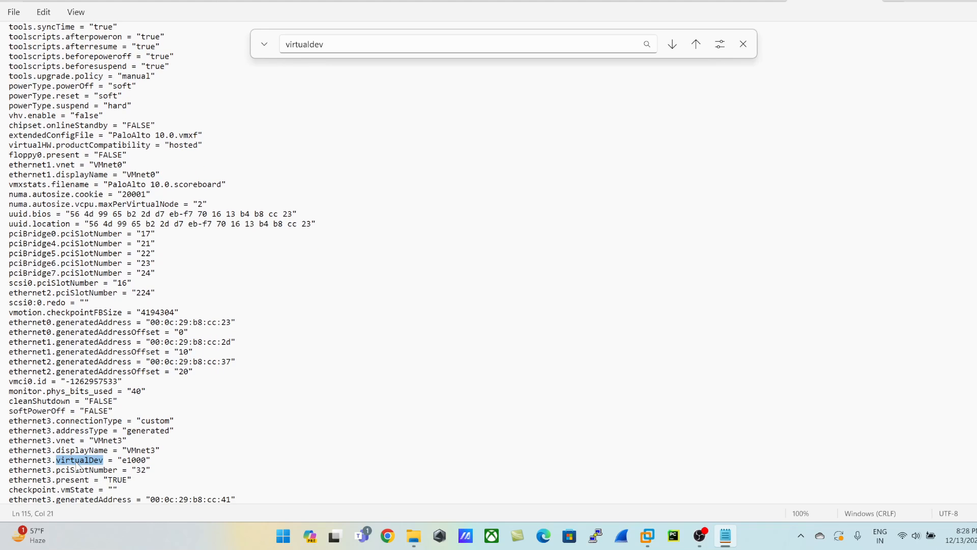
{"action": "left_click", "coordinate": [136, 460]}
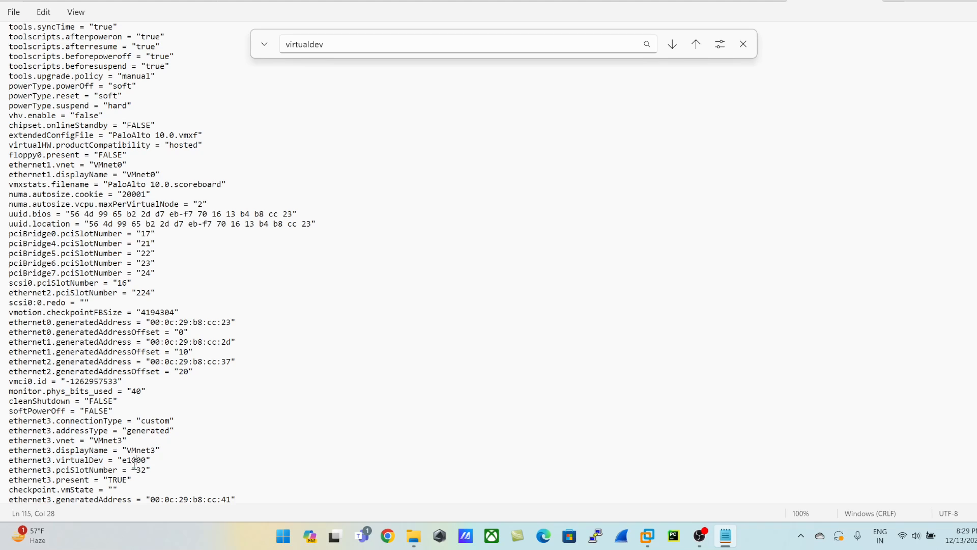
{"action": "double_click", "coordinate": [137, 460]}
{"action": "type", "text": "vmxnet3"}
Look for any further virtualDev entry and close the configuration file and Notepad.
{"action": "left_click", "coordinate": [673, 47]}
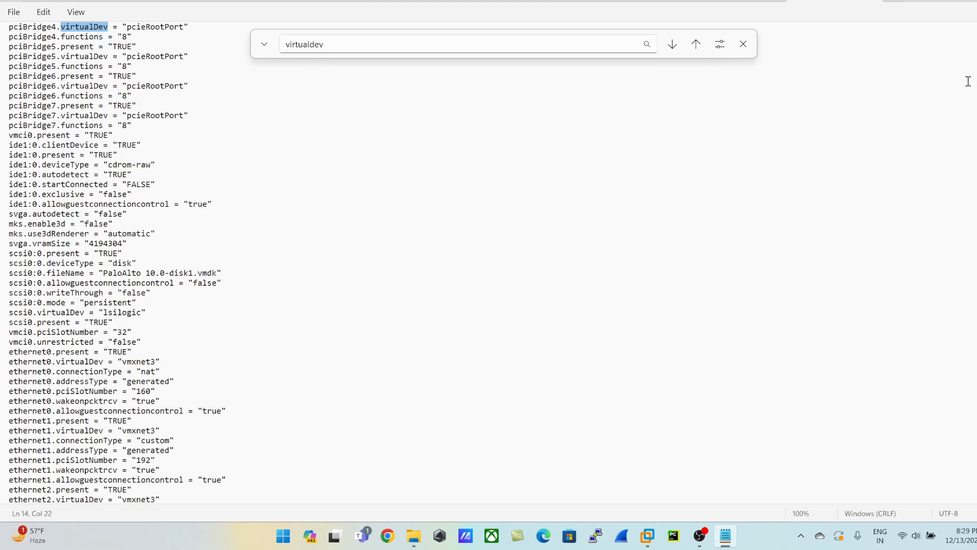
{"action": "left_click", "coordinate": [623, 288]}
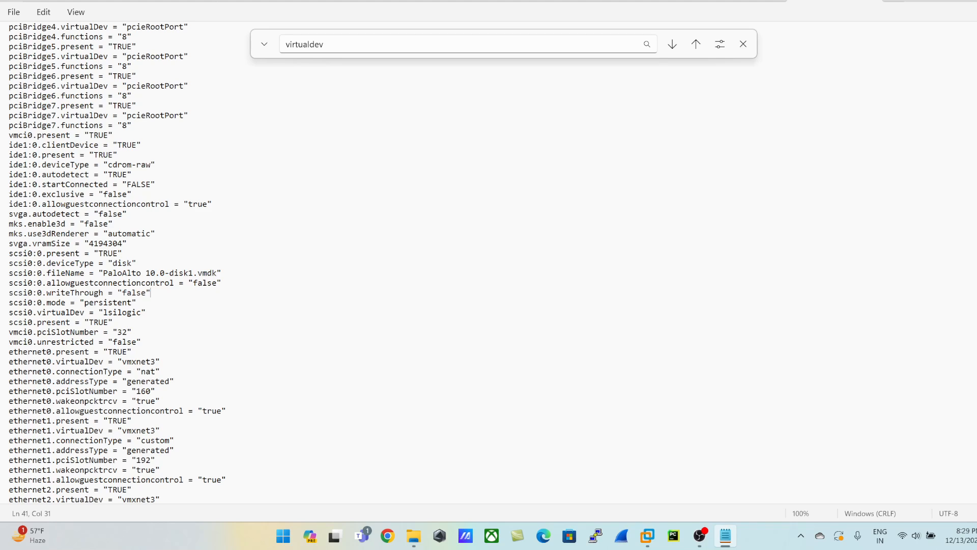
{"action": "left_click", "coordinate": [873, 1]}
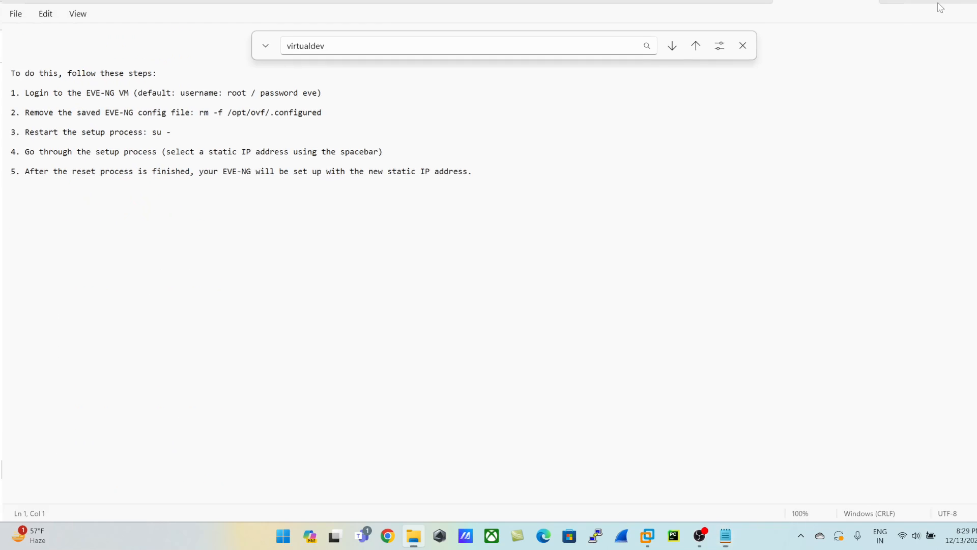
{"action": "left_click", "coordinate": [940, 2]}
{"action": "key", "text": "alt+F4"}
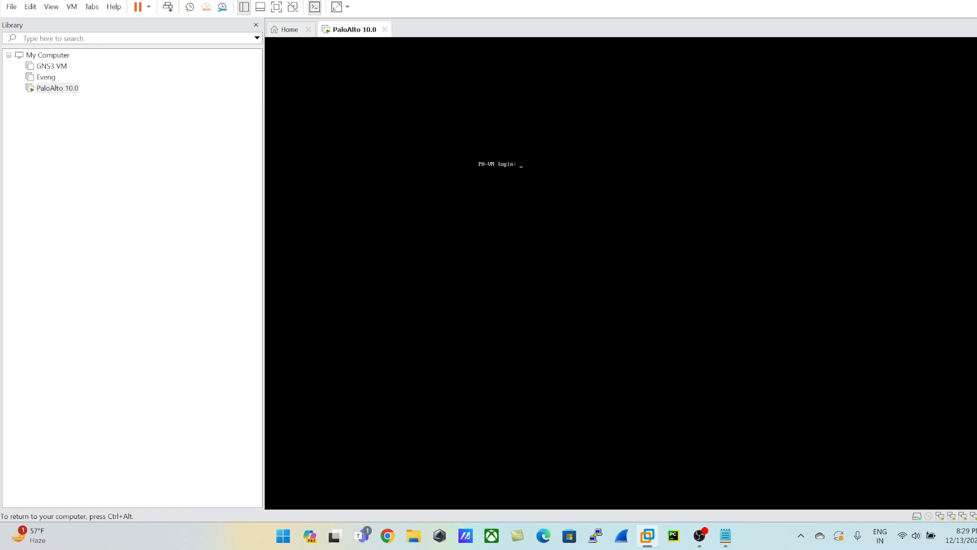
Log in at the PA-VM console as admin with the account password, and enter the old password and a confirmed new password.
{"action": "key", "text": "ctrl+alt"}
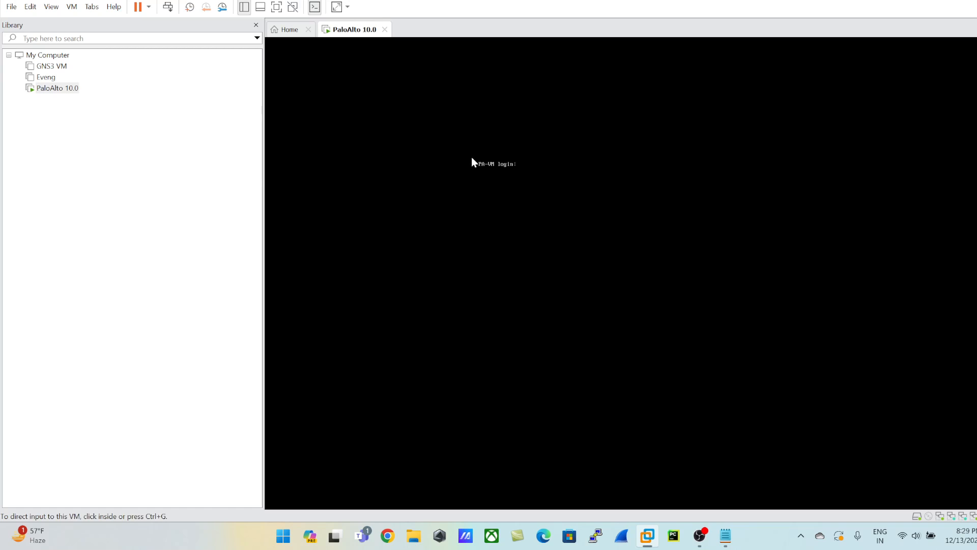
{"action": "left_click", "coordinate": [434, 179]}
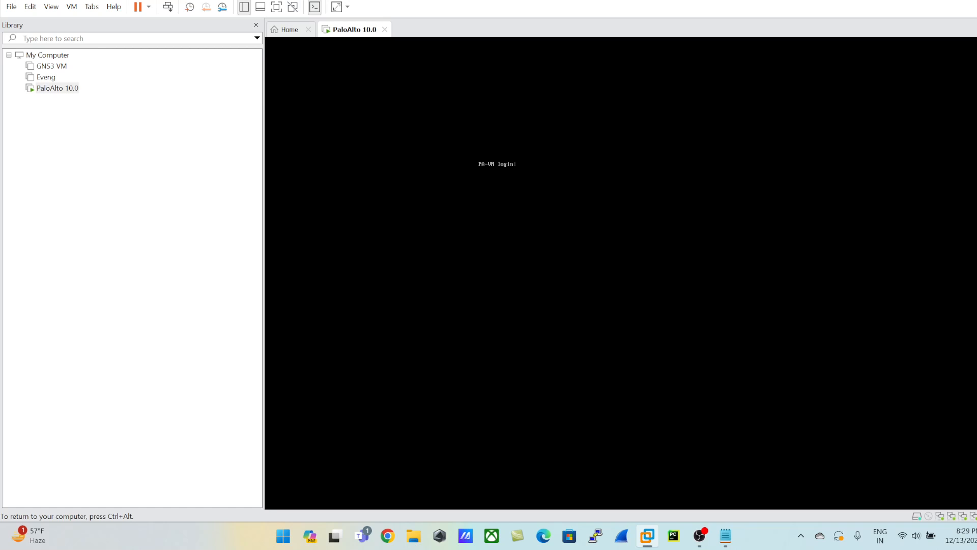
{"action": "key", "text": "Return"}
{"action": "key", "text": "Return"}
{"action": "type", "text": "admin"}
{"action": "key", "text": "Return"}
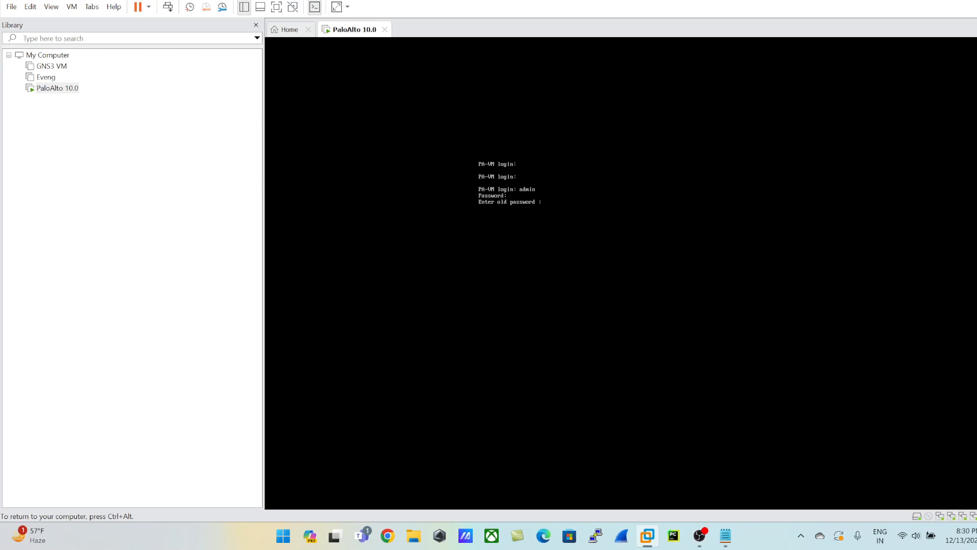
{"action": "key", "text": "Return"}
{"action": "key", "text": "Return"}
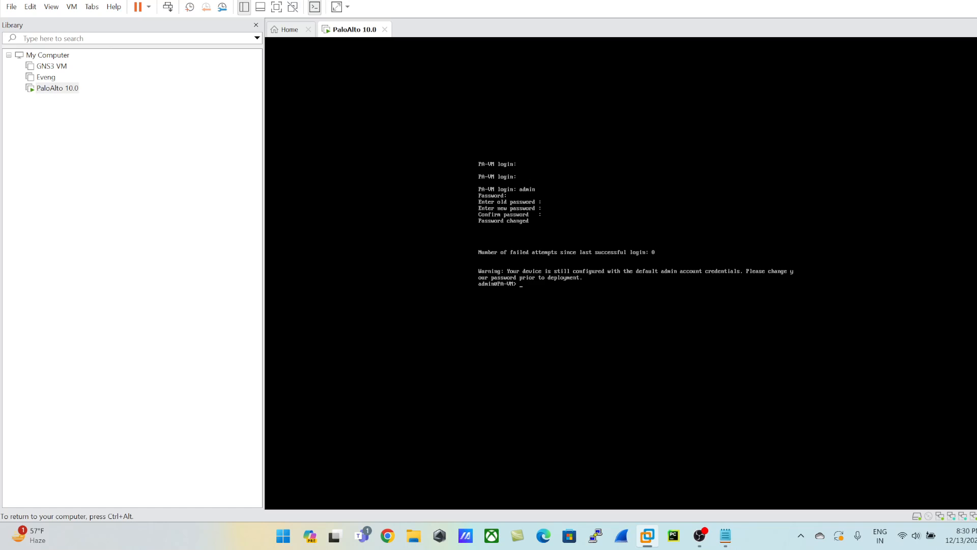
Run "show system info" at the firewall's command prompt.
{"action": "type", "text": "show "}
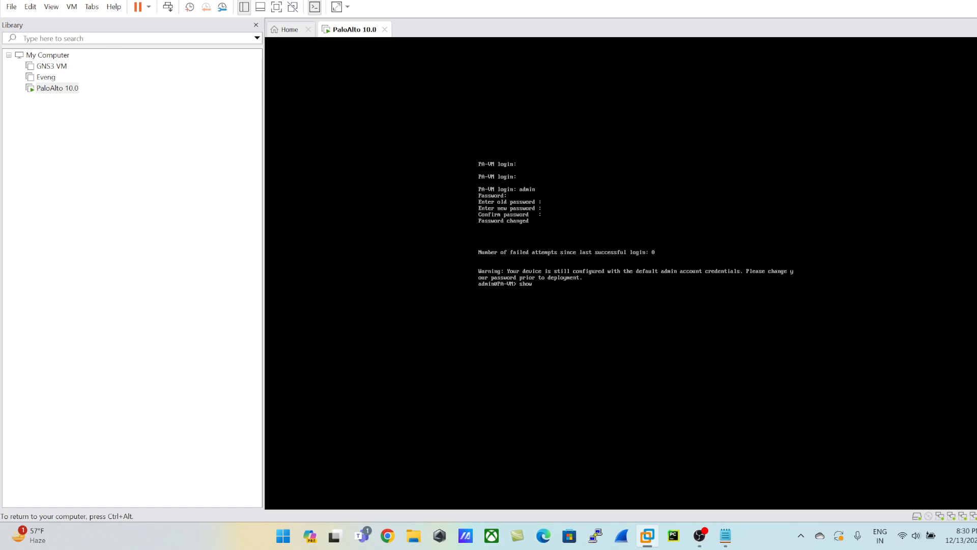
{"action": "type", "text": "sys"}
{"action": "key", "text": "question"}
{"action": "type", "text": "tem"}
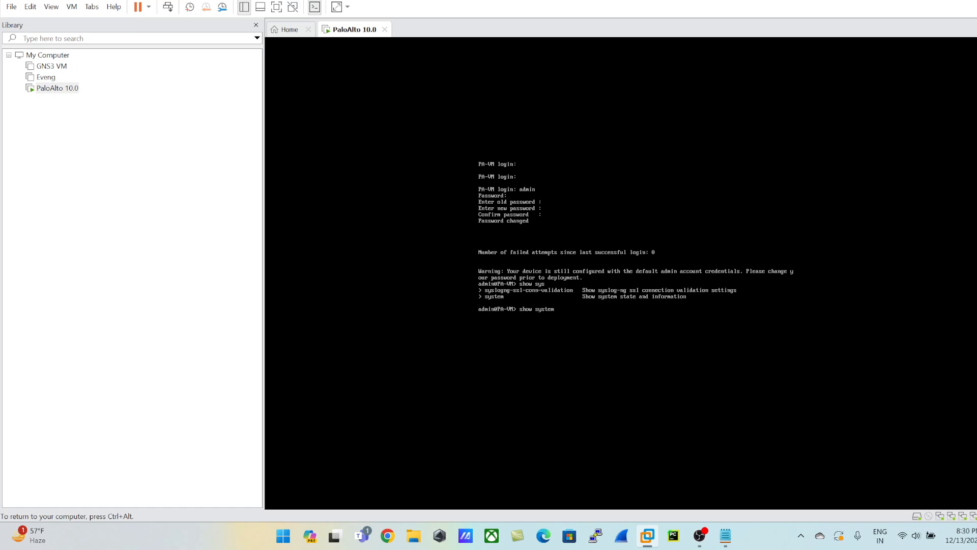
{"action": "type", "text": " info"}
{"action": "key", "text": "Return"}
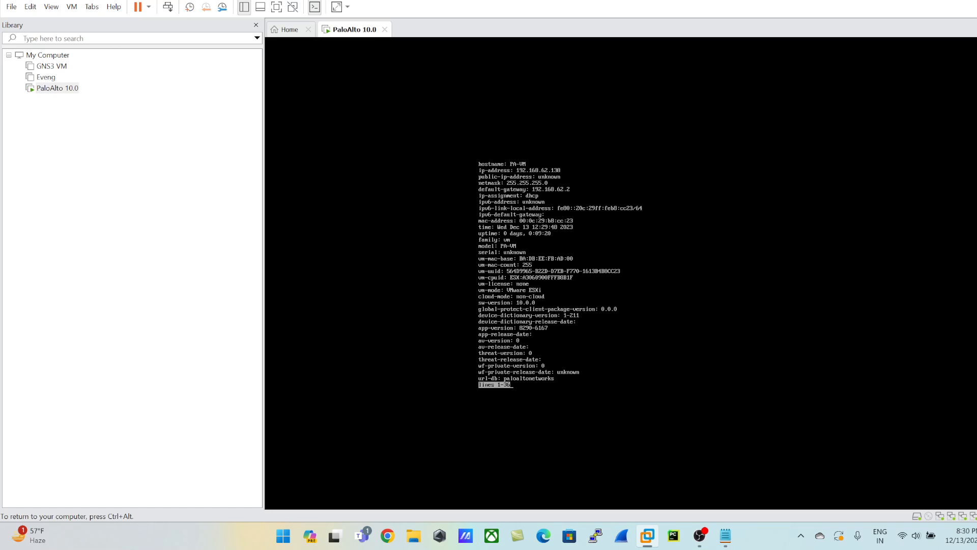
Examine the management IP address and system details in the full-screen console, and return to the windowed view.
{"action": "key", "text": "ctrl+alt"}
{"action": "left_click", "coordinate": [461, 121]}
{"action": "key", "text": "ctrl+alt"}
{"action": "left_click", "coordinate": [461, 121]}
{"action": "key", "text": "ctrl+alt"}
{"action": "left_click", "coordinate": [491, 142]}
{"action": "key", "text": "ctrl+alt"}
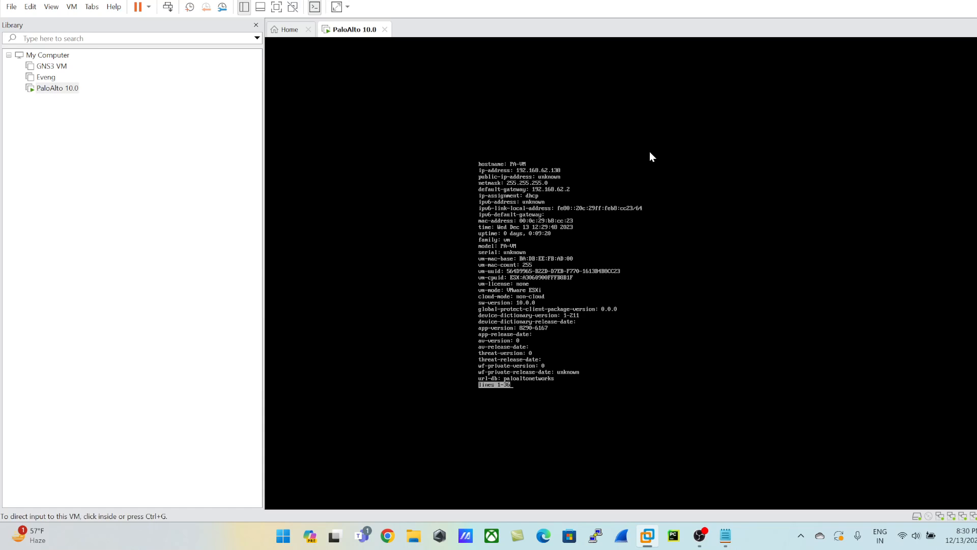
{"action": "left_click", "coordinate": [274, 6]}
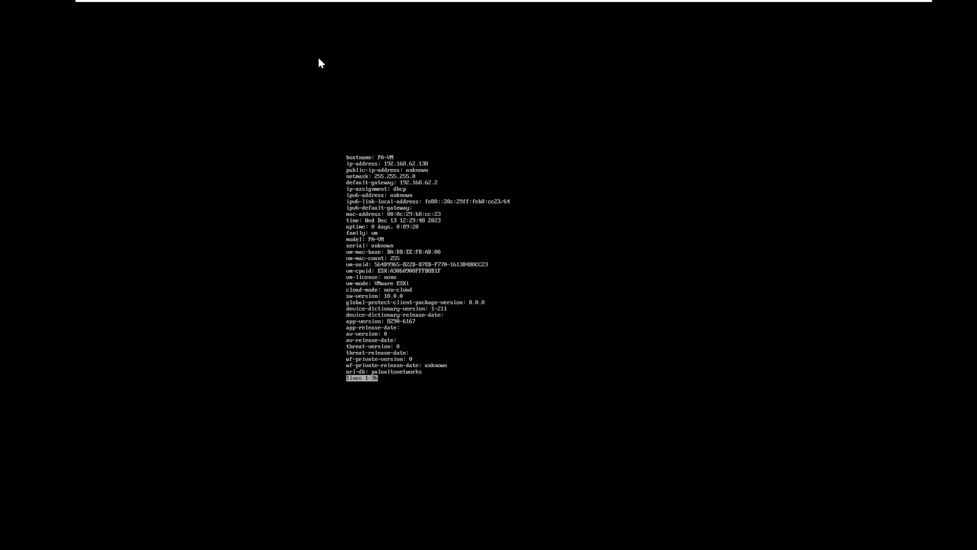
{"action": "left_click", "coordinate": [438, 1]}
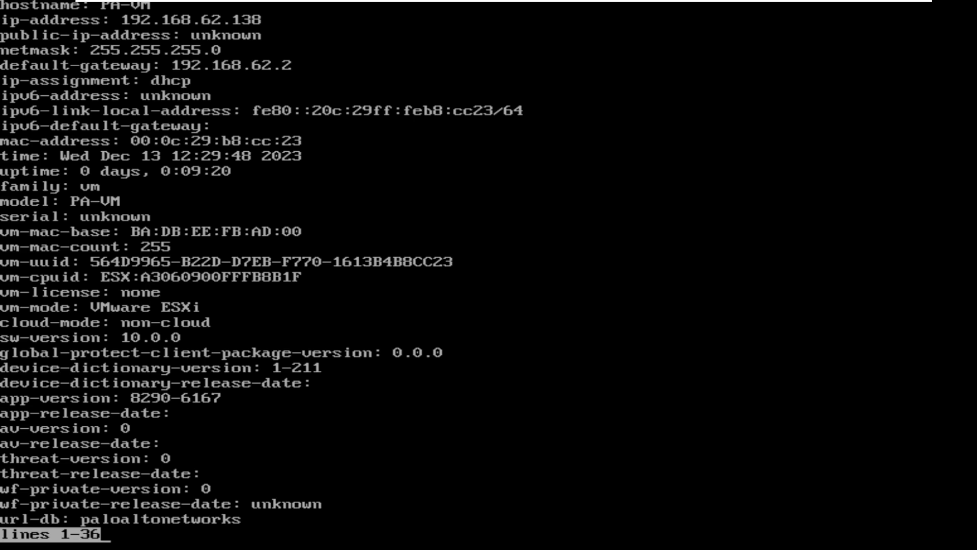
{"action": "key", "text": "Escape"}
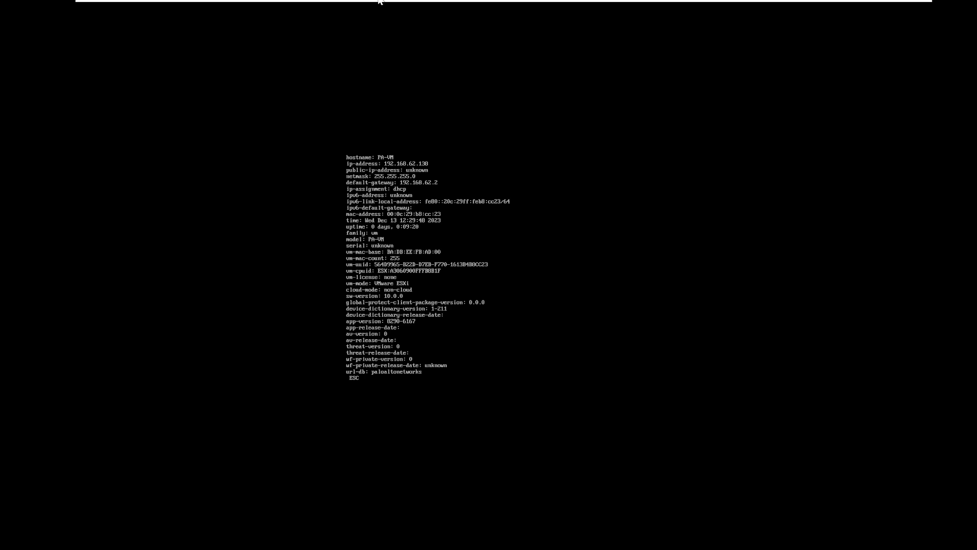
{"action": "left_click", "coordinate": [380, 2]}
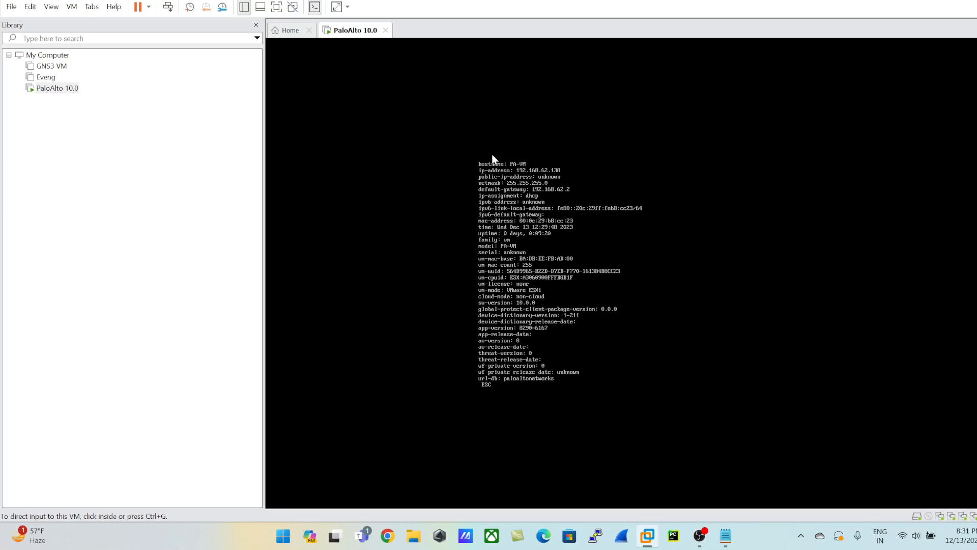
{"action": "left_click", "coordinate": [388, 535]}
{"action": "type", "text": "h"}
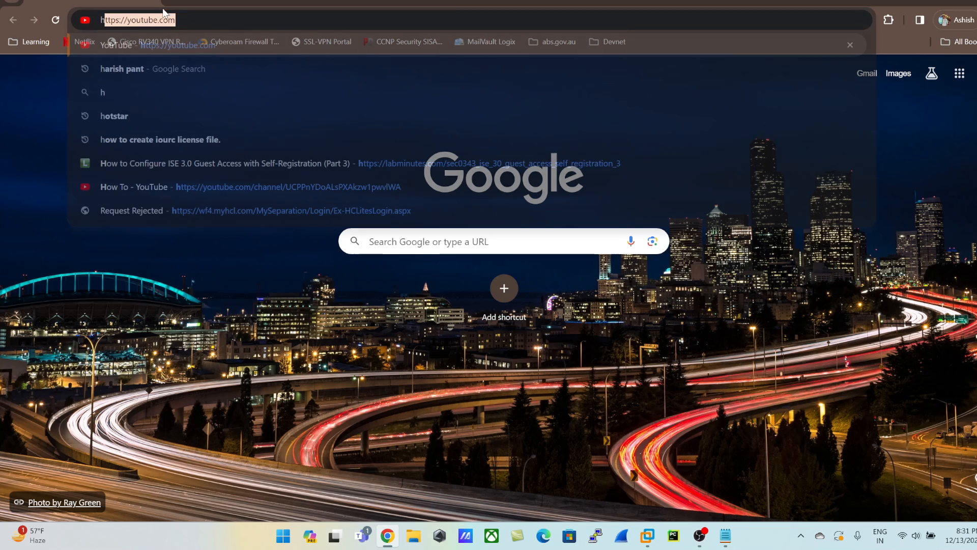
{"action": "type", "text": "ttps://"}
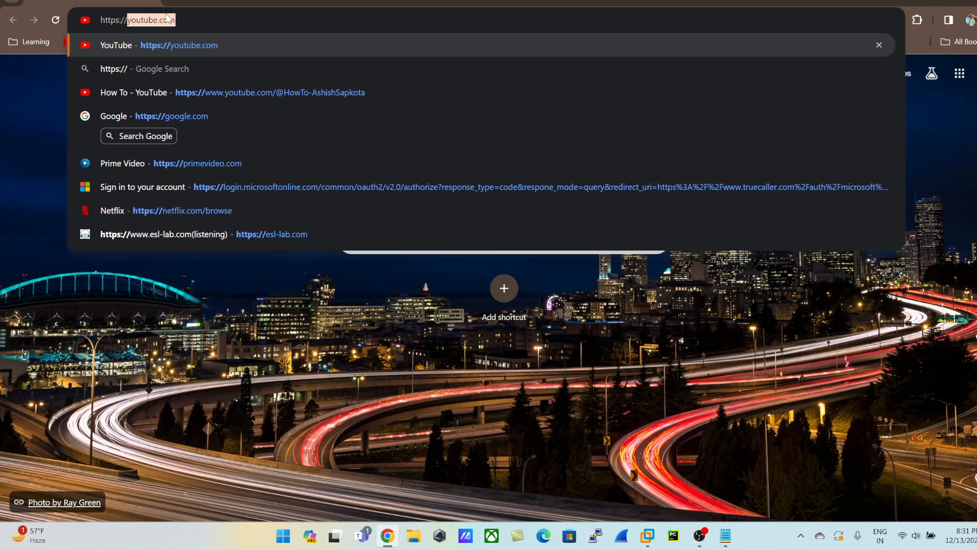
{"action": "type", "text": "192."}
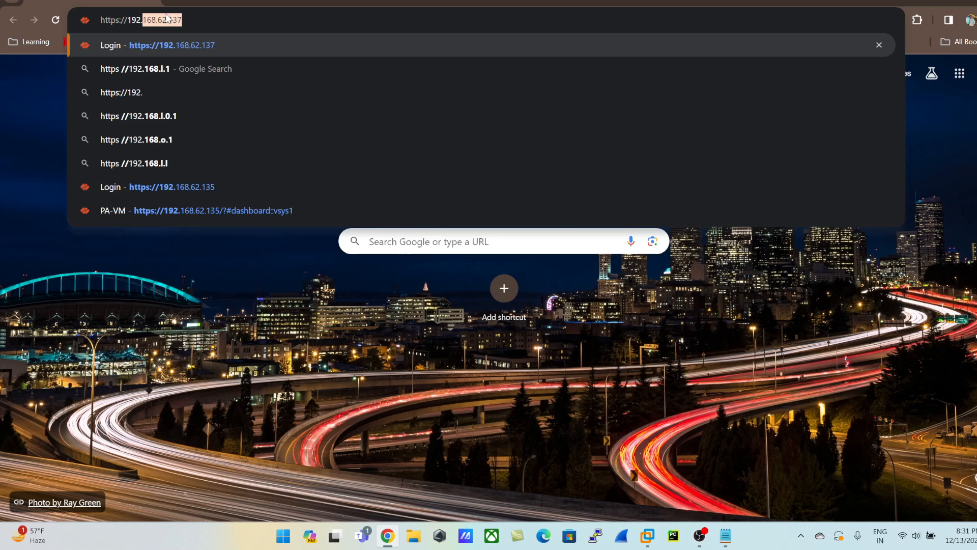
{"action": "type", "text": "168.62"}
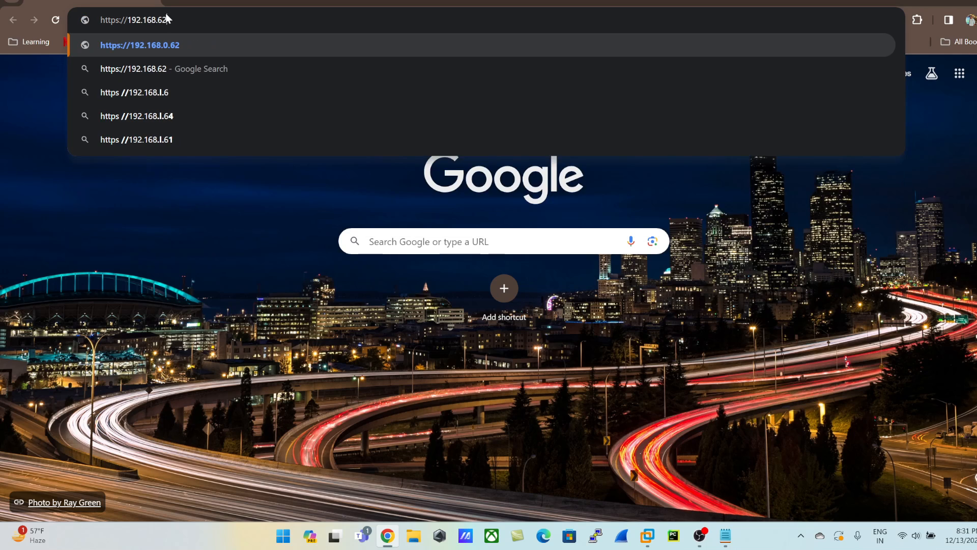
{"action": "type", "text": "."}
{"action": "key", "text": "alt+Tab"}
{"action": "key", "text": "alt+Tab"}
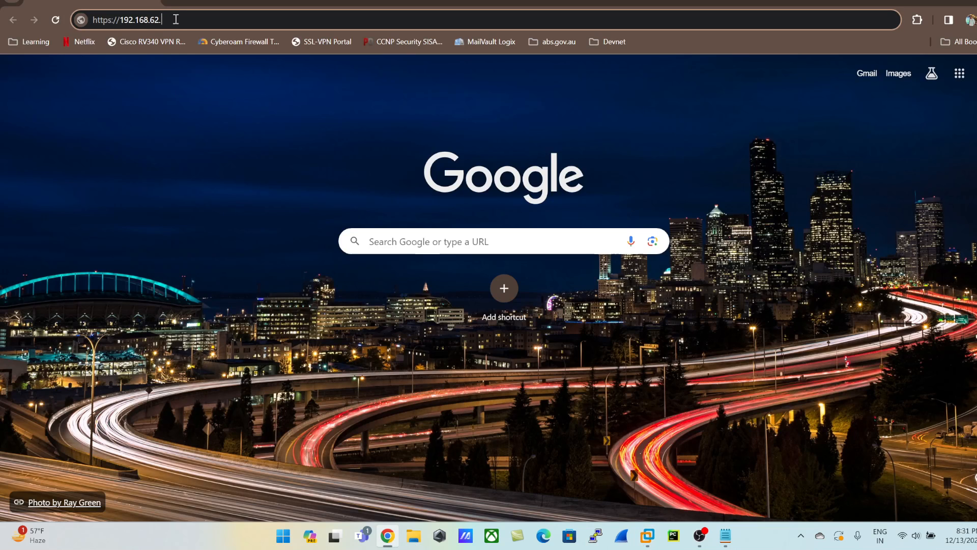
{"action": "type", "text": "138"}
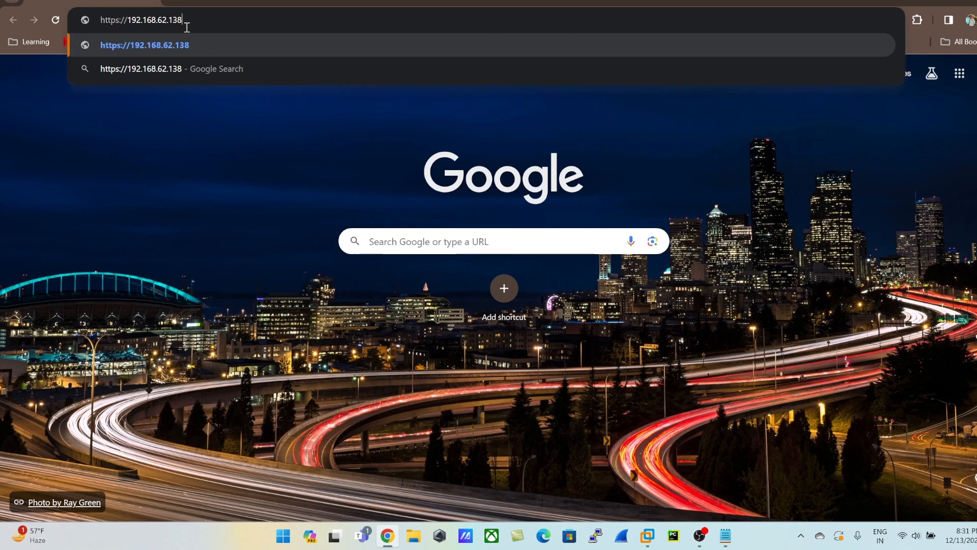
{"action": "key", "text": "Return"}
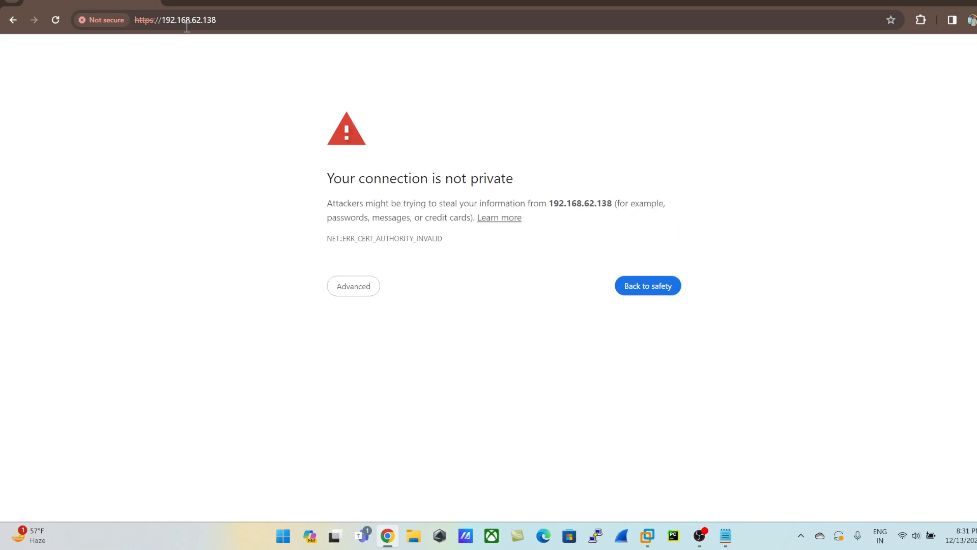
{"action": "left_click", "coordinate": [337, 279]}
{"action": "left_click", "coordinate": [387, 378]}
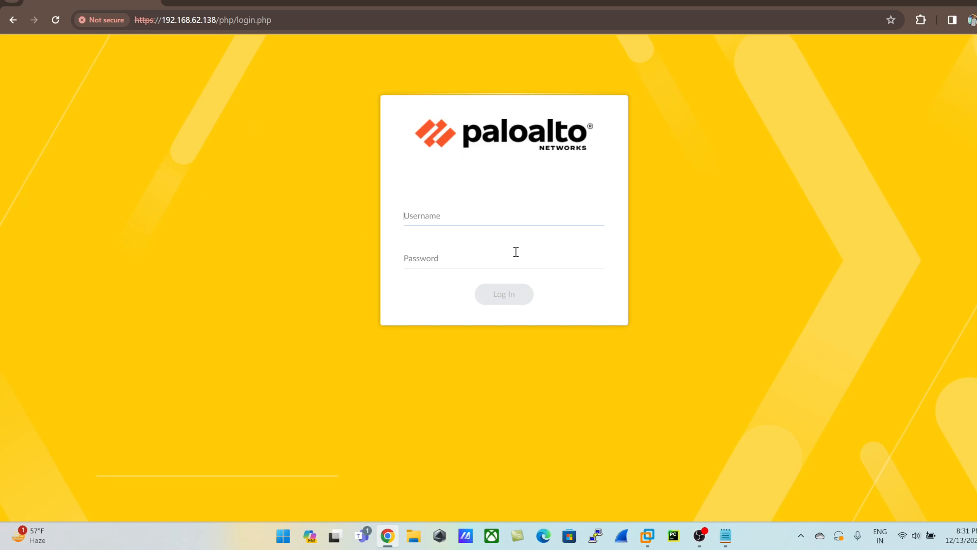
Log in to the firewall's web interface as admin with the account password.
{"action": "type", "text": "admin"}
{"action": "left_click", "coordinate": [516, 251]}
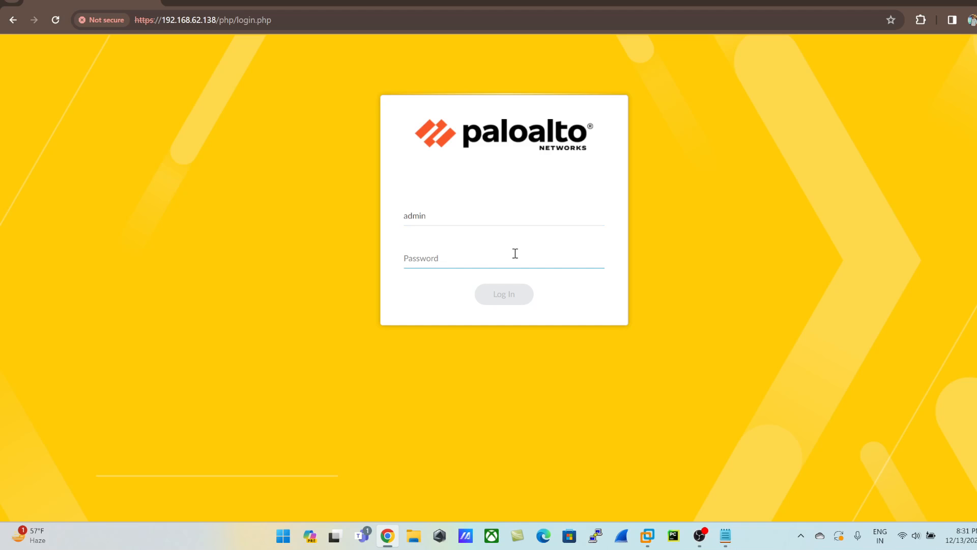
{"action": "type", "text": "ad"}
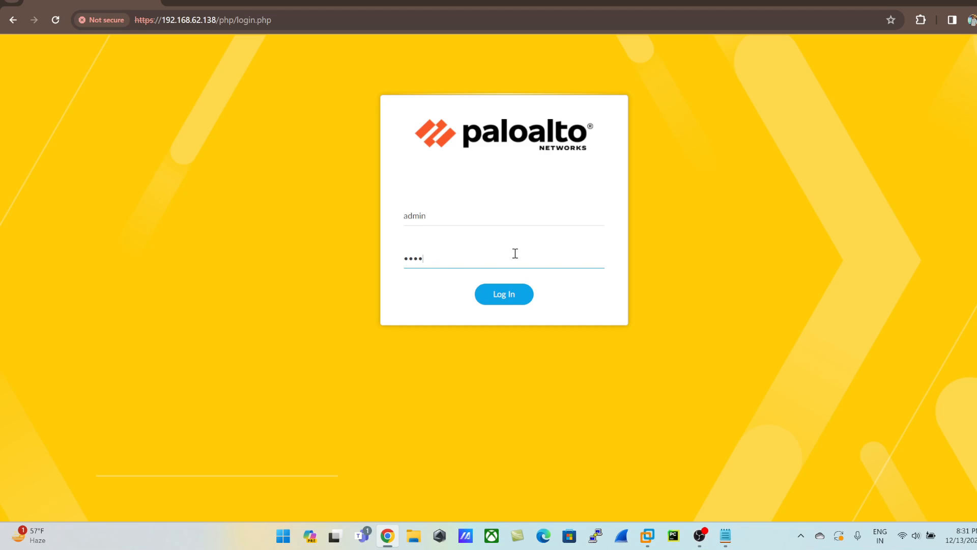
{"action": "type", "text": "••••••"}
{"action": "key", "text": "Return"}
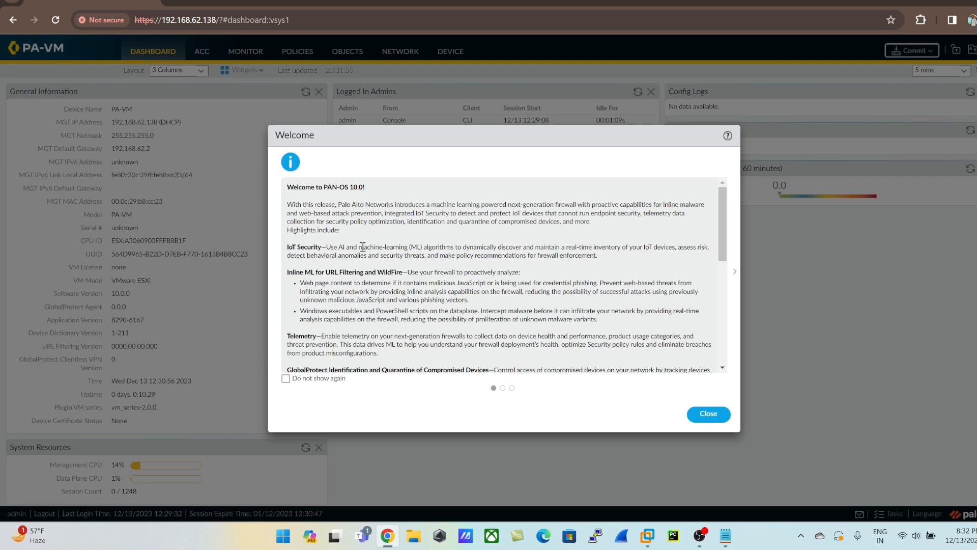
Set the Welcome and Telemetry notices to not show again, close the notices, and postpone the telemetry data collection decision.
{"action": "scroll", "coordinate": [363, 247], "scroll_direction": "down", "scroll_amount": 5}
{"action": "left_click", "coordinate": [285, 379]}
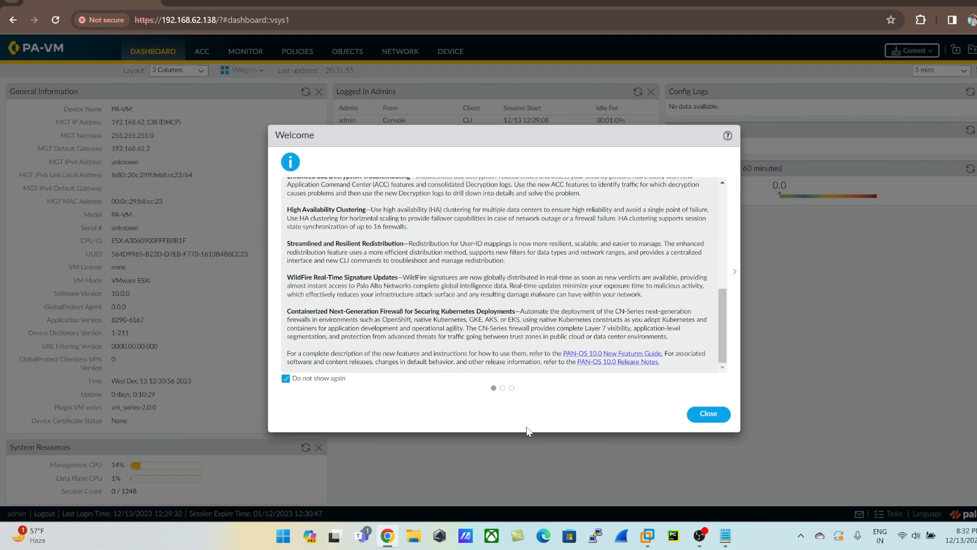
{"action": "left_click", "coordinate": [503, 388]}
{"action": "left_click_drag", "start_coordinate": [320, 379], "coordinate": [324, 379]}
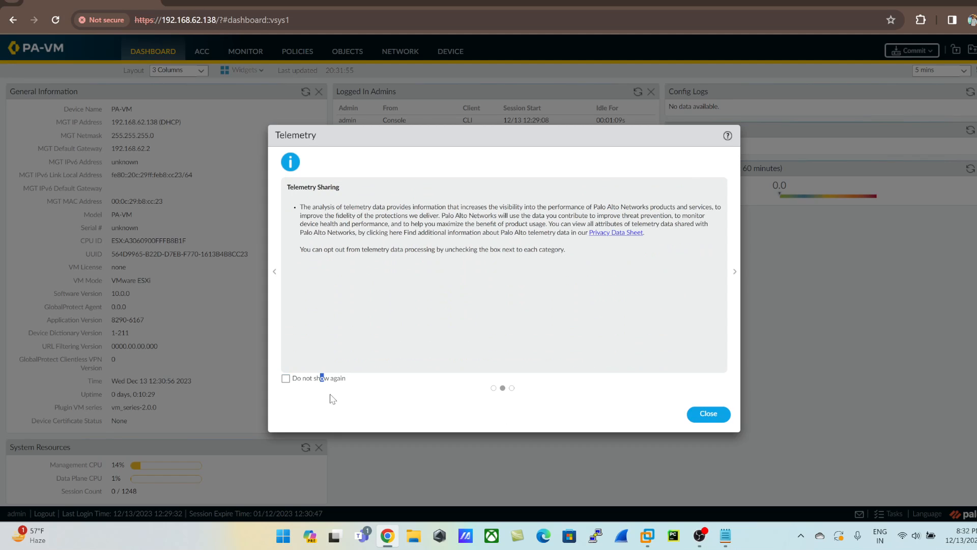
{"action": "left_click", "coordinate": [286, 379]}
{"action": "left_click", "coordinate": [511, 388]}
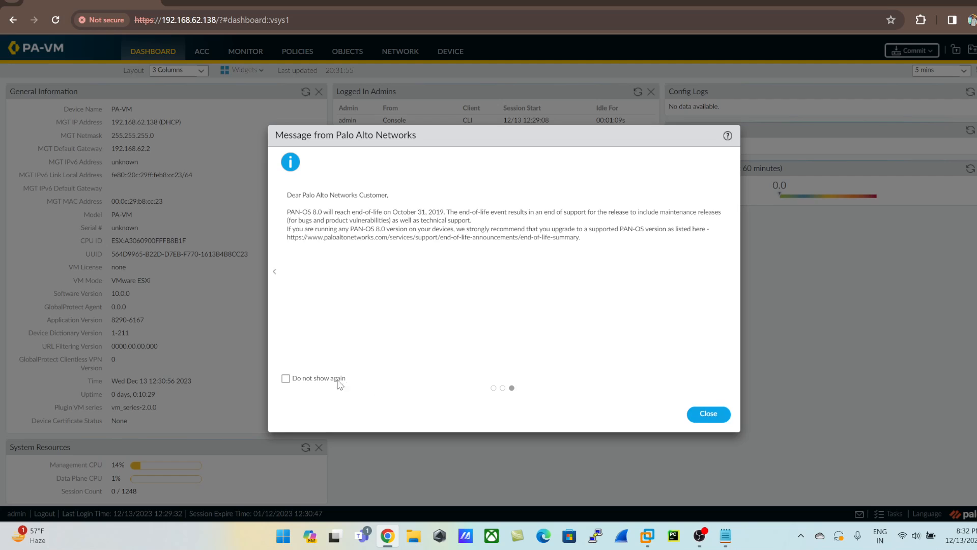
{"action": "left_click", "coordinate": [695, 414]}
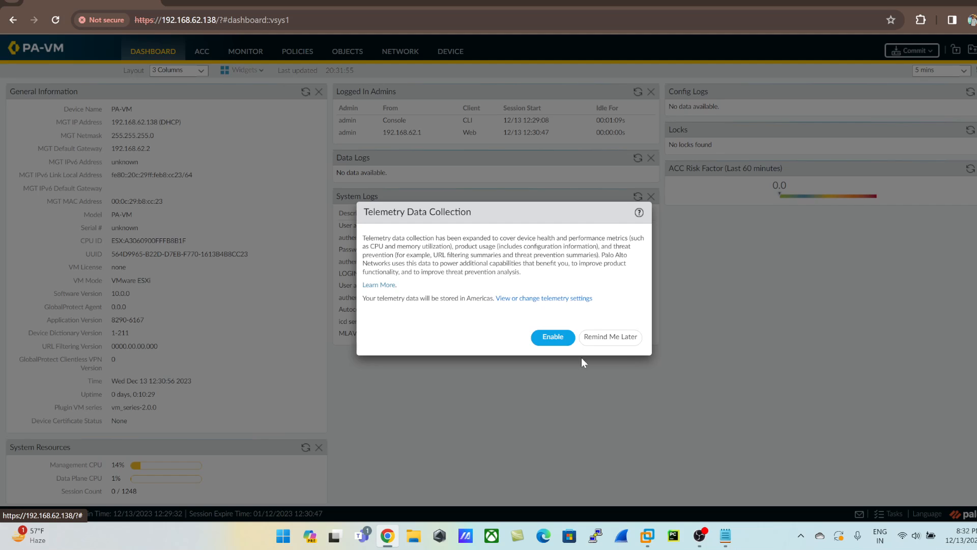
{"action": "left_click", "coordinate": [610, 337]}
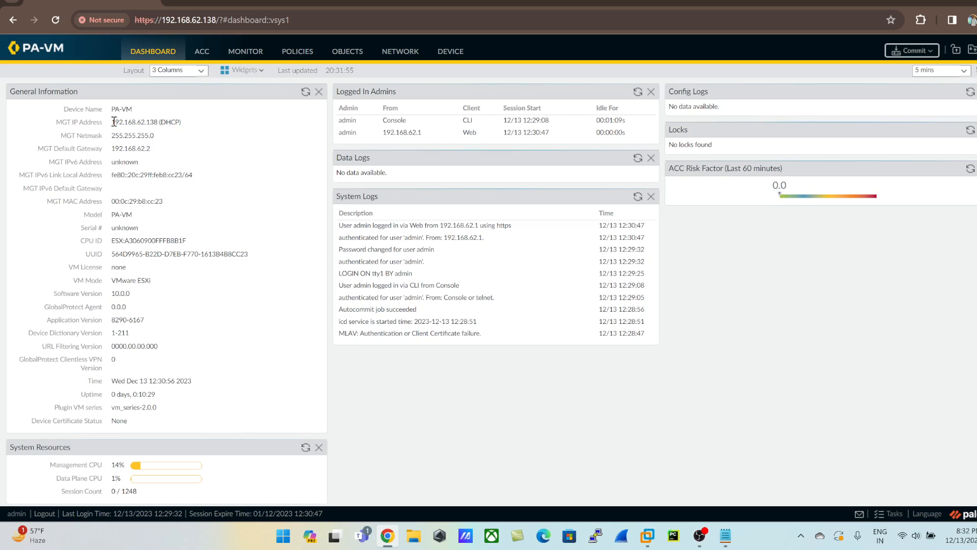
Examine the dashboard's general information, including management IP address, default gateway, model, CPU ID, UUID, application version and time.
{"action": "left_click_drag", "start_coordinate": [113, 123], "coordinate": [171, 137]}
{"action": "left_click_drag", "start_coordinate": [116, 148], "coordinate": [200, 150]}
{"action": "left_click_drag", "start_coordinate": [113, 240], "coordinate": [225, 253]}
{"action": "left_click_drag", "start_coordinate": [112, 215], "coordinate": [156, 221]}
{"action": "left_click_drag", "start_coordinate": [112, 321], "coordinate": [181, 323]}
{"action": "scroll", "coordinate": [186, 443], "scroll_direction": "down", "scroll_amount": 1}
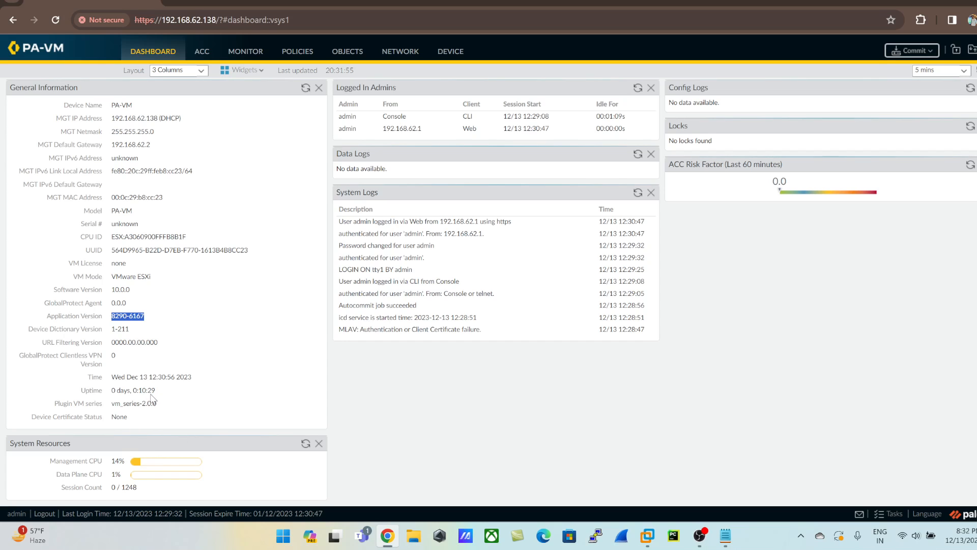
{"action": "left_click_drag", "start_coordinate": [112, 391], "coordinate": [183, 380]}
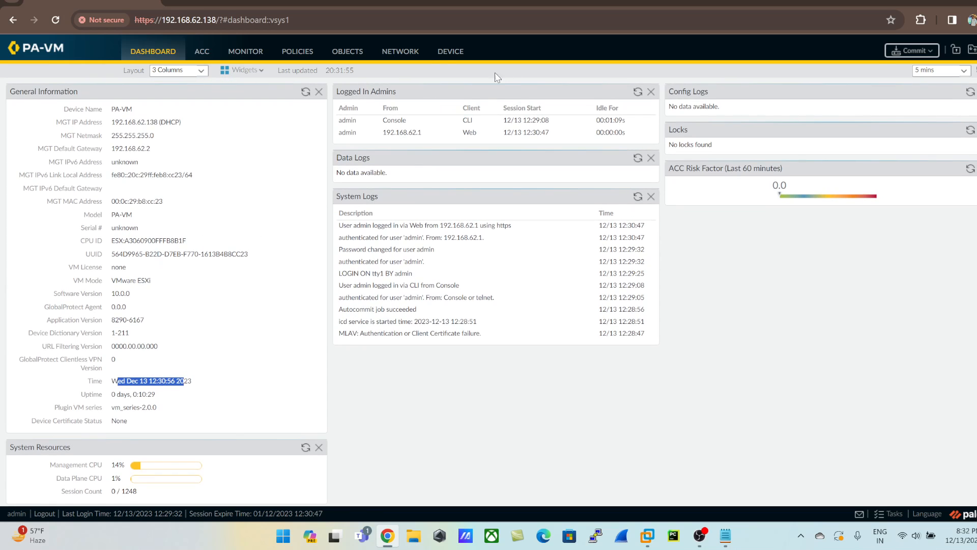
Set the hostname to HowTo in the general settings of the device's management setup.
{"action": "left_click", "coordinate": [448, 57]}
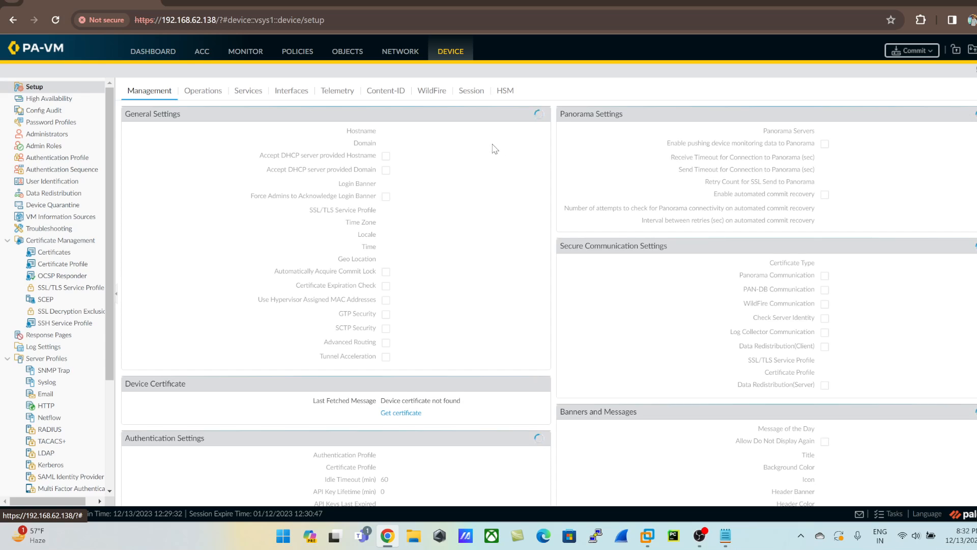
{"action": "left_click", "coordinate": [542, 114]}
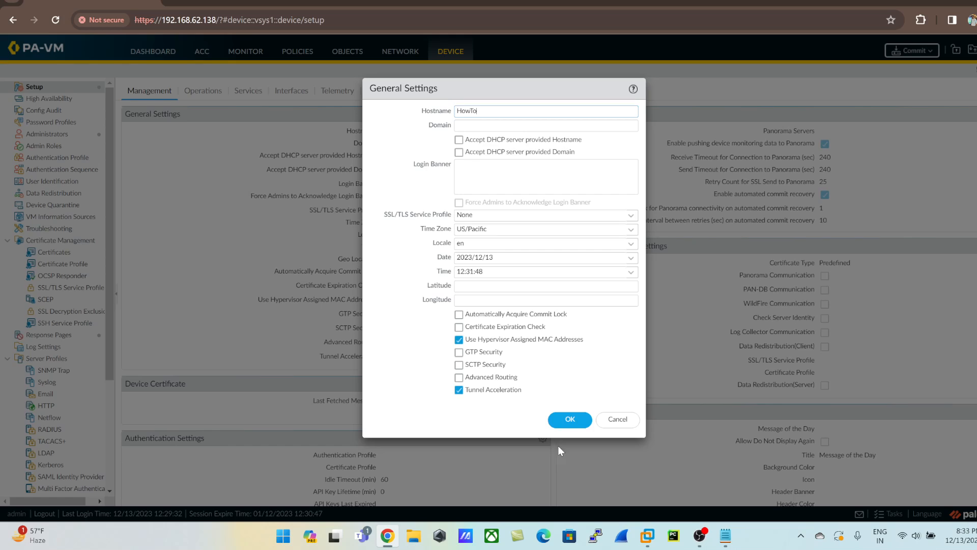
{"action": "left_click", "coordinate": [556, 423]}
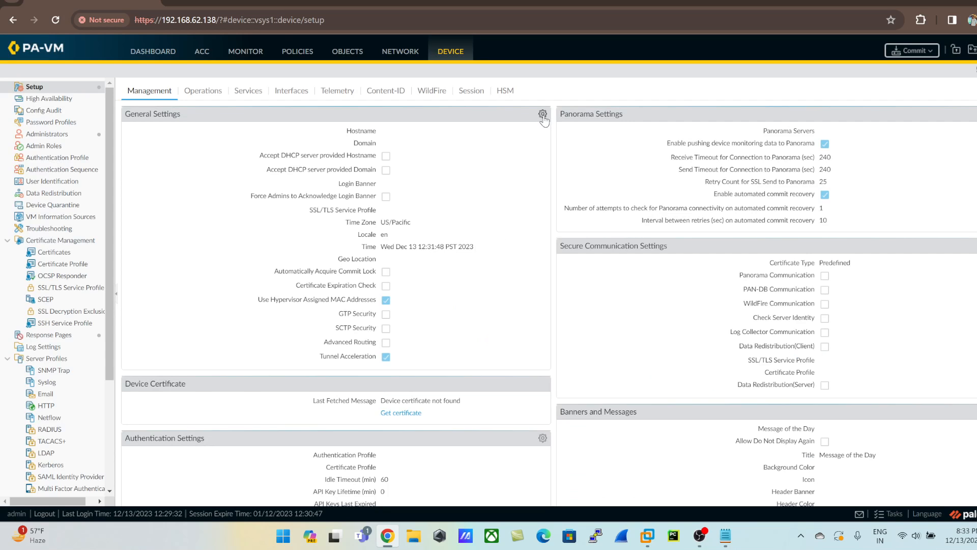
Add the login banner "Welcome to my Channel HOWTO" in the device's general settings.
{"action": "left_click", "coordinate": [543, 113]}
{"action": "left_click", "coordinate": [477, 175]}
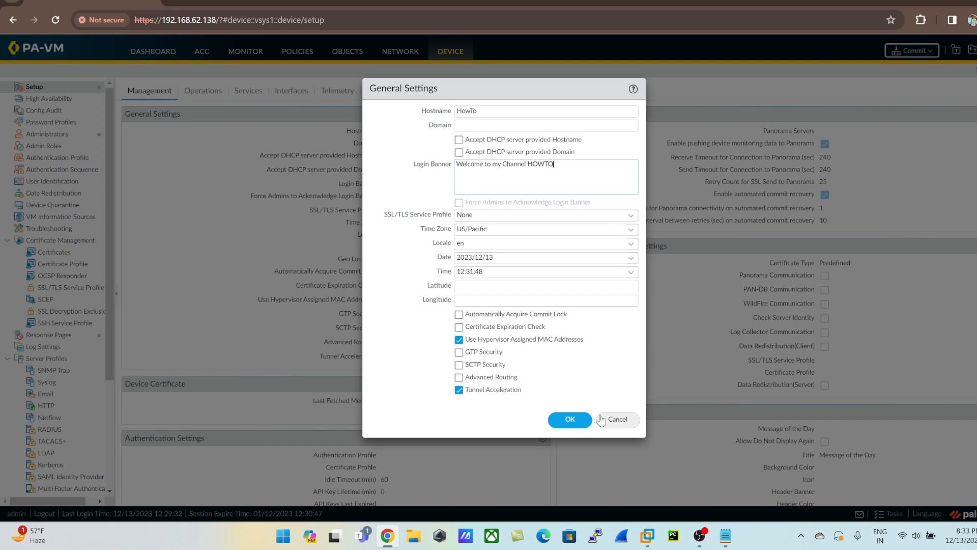
{"action": "left_click", "coordinate": [566, 419]}
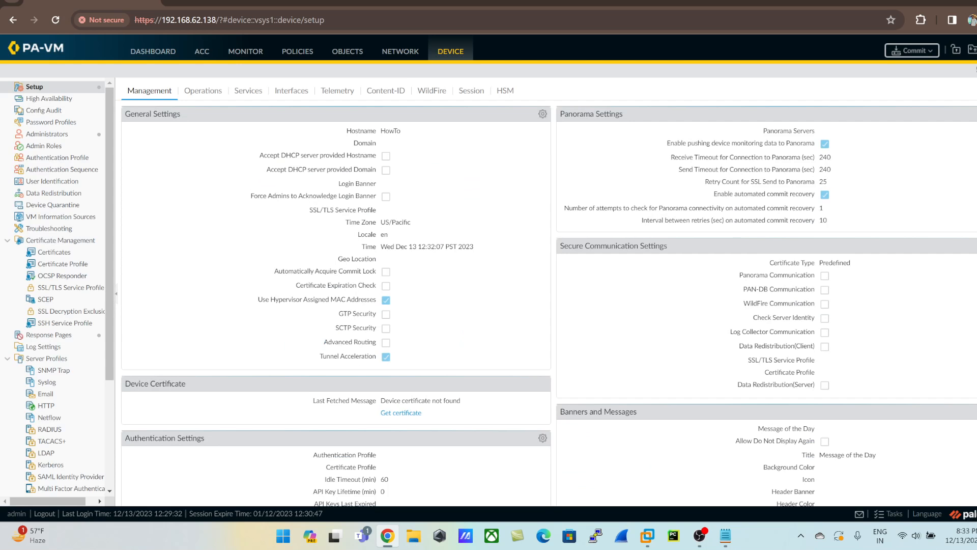
Start a commit of all changes and preview the configuration differences with 10 lines of context in an enlarged window.
{"action": "left_click", "coordinate": [911, 51]}
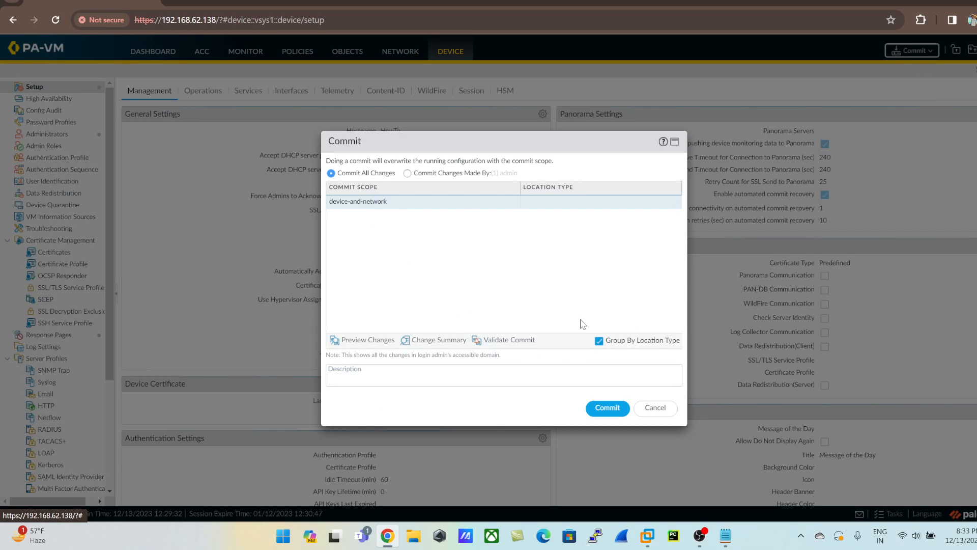
{"action": "left_click", "coordinate": [360, 342]}
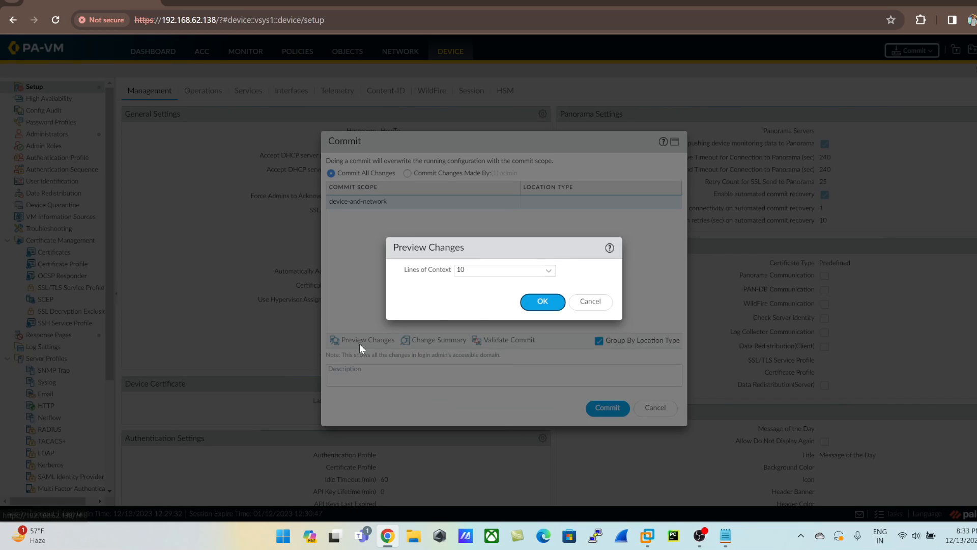
{"action": "left_click", "coordinate": [541, 301]}
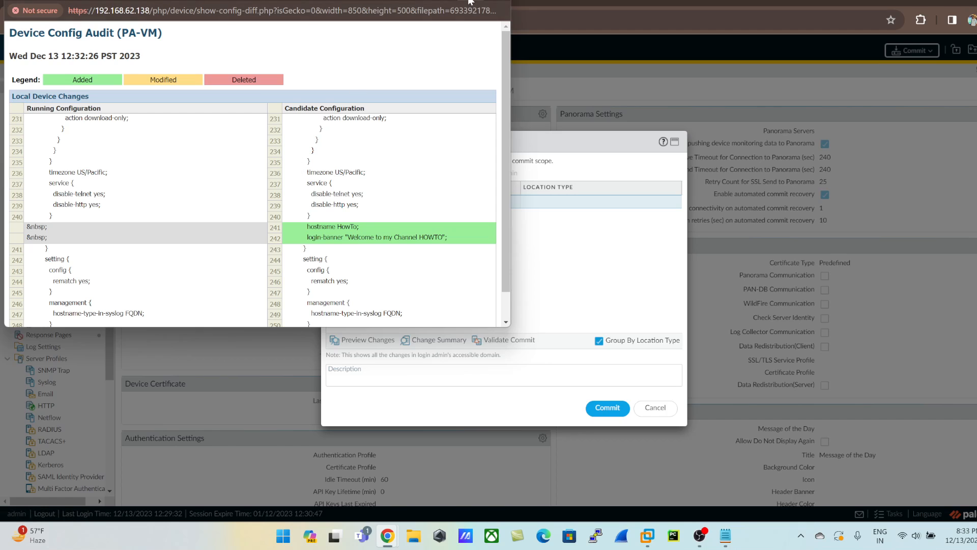
{"action": "double_click", "coordinate": [470, 1]}
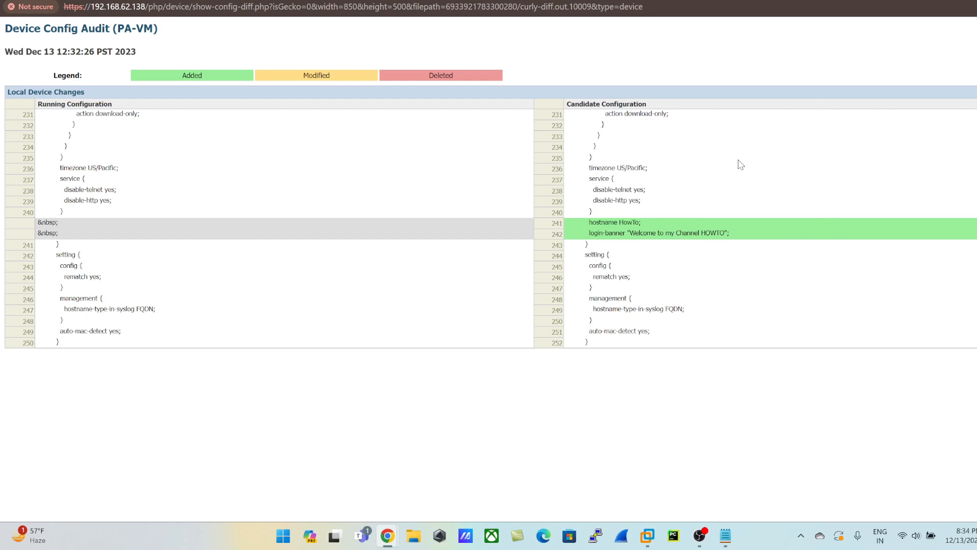
{"action": "left_click", "coordinate": [976, 0]}
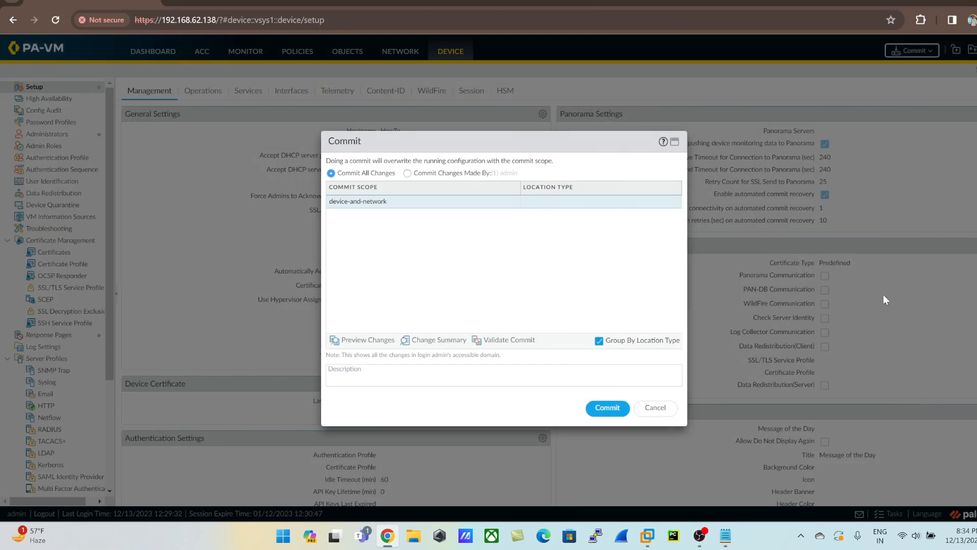
Commit all changes, glance at the system stats in Armoury Crate while the commit runs, and close the commit status.
{"action": "left_click", "coordinate": [606, 413]}
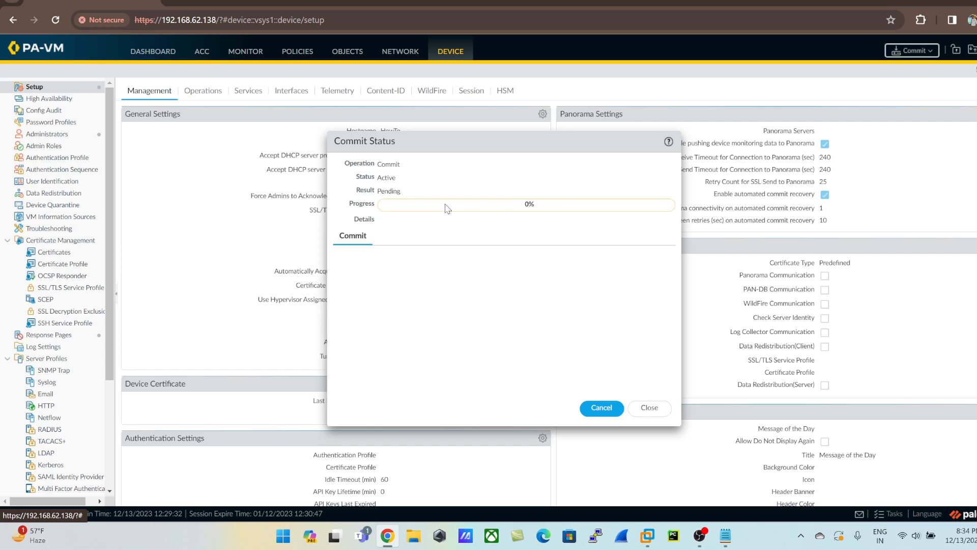
{"action": "left_click", "coordinate": [438, 535]}
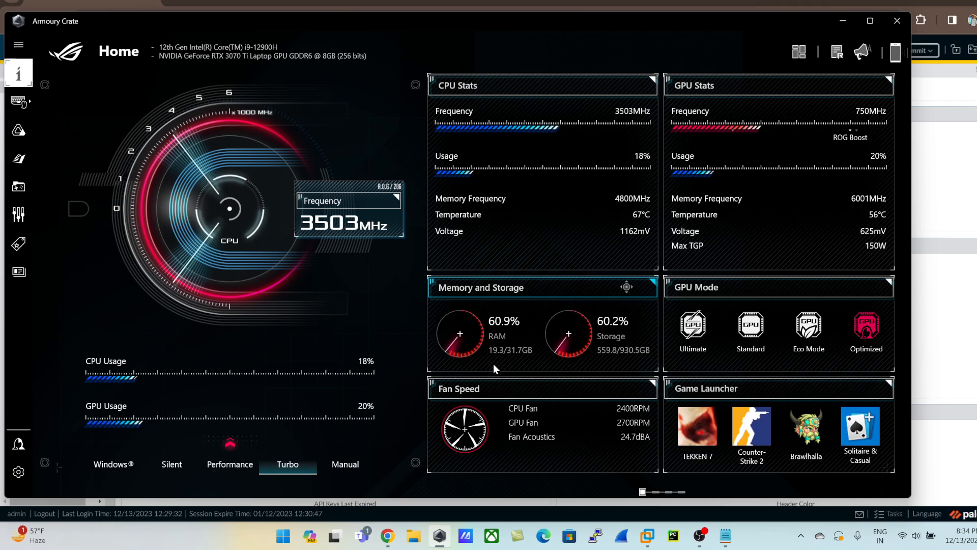
{"action": "left_click", "coordinate": [898, 21]}
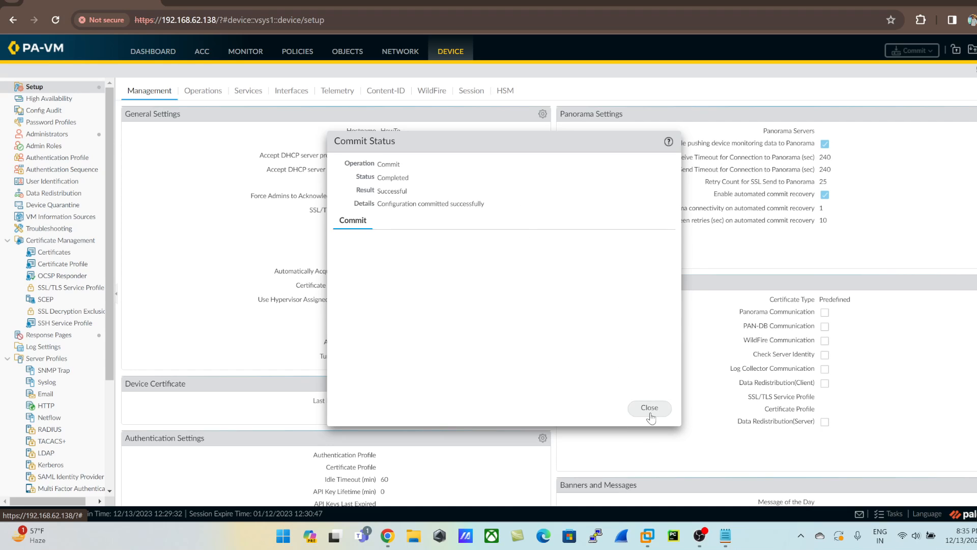
{"action": "left_click", "coordinate": [649, 407]}
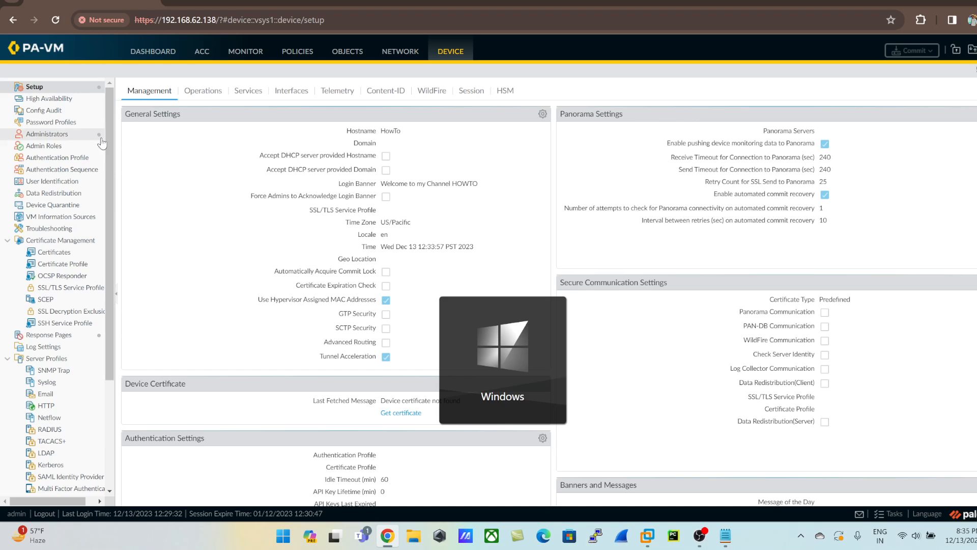
Check the device name in the dashboard's general information.
{"action": "left_click", "coordinate": [154, 53]}
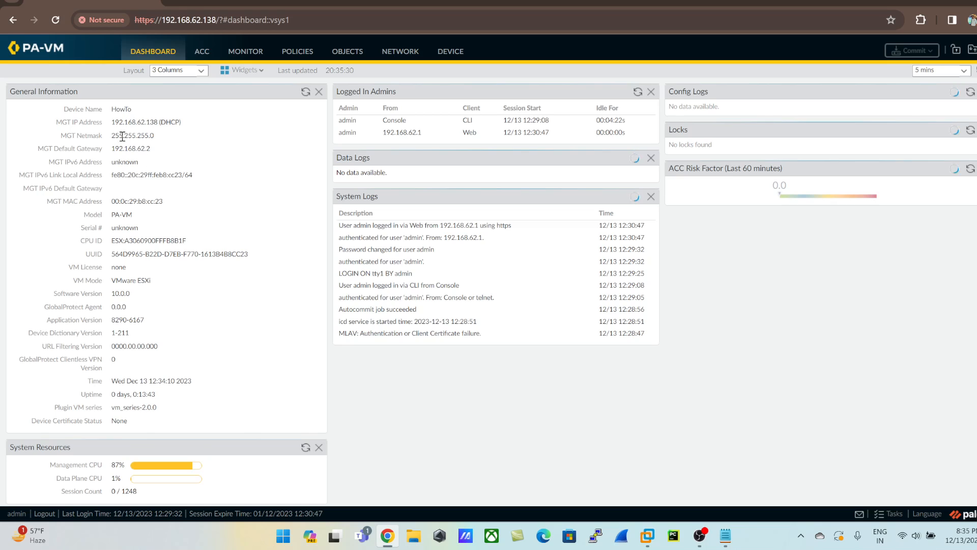
{"action": "left_click_drag", "start_coordinate": [111, 109], "coordinate": [139, 113]}
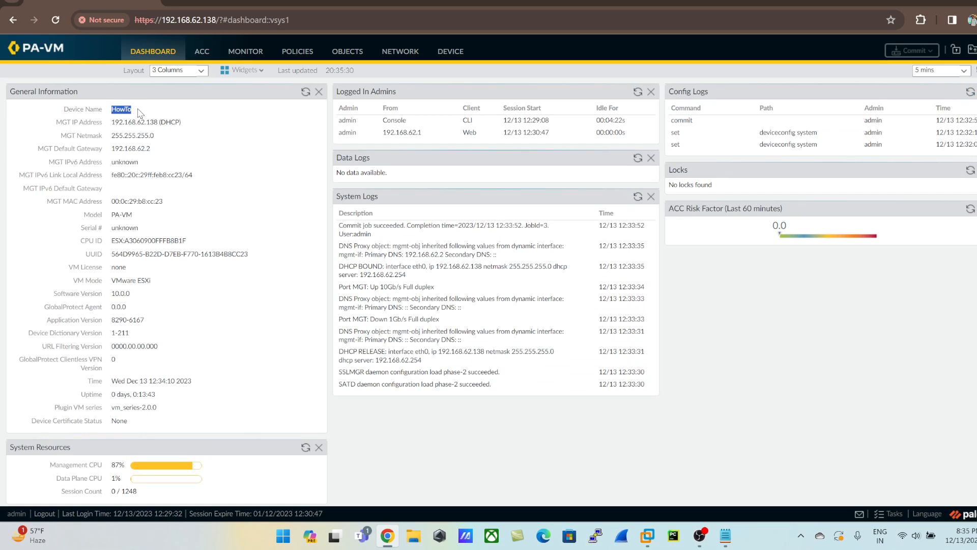
{"action": "left_click", "coordinate": [204, 161]}
Log out of the web interface and return to the login page to check the login banner.
{"action": "left_click", "coordinate": [44, 513]}
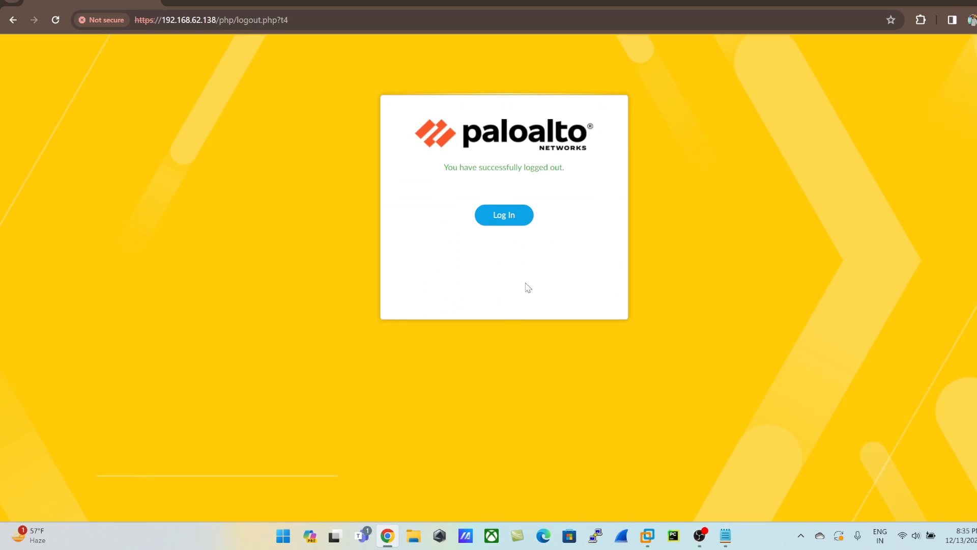
{"action": "left_click", "coordinate": [515, 220]}
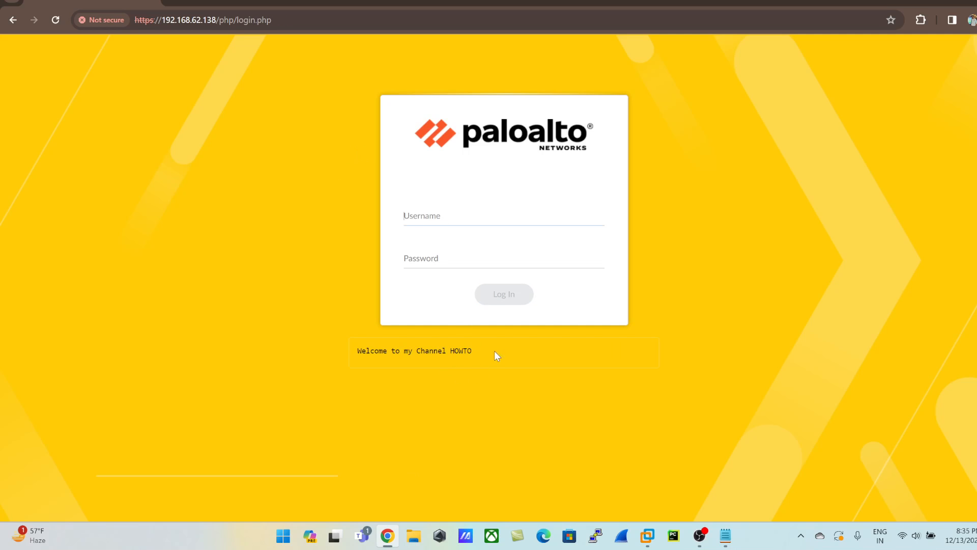
{"action": "mouse_move", "coordinate": [351, 351]}
{"action": "left_mouse_down"}
{"action": "mouse_move", "coordinate": [472, 358]}
{"action": "mouse_move", "coordinate": [356, 351]}
{"action": "left_mouse_up"}
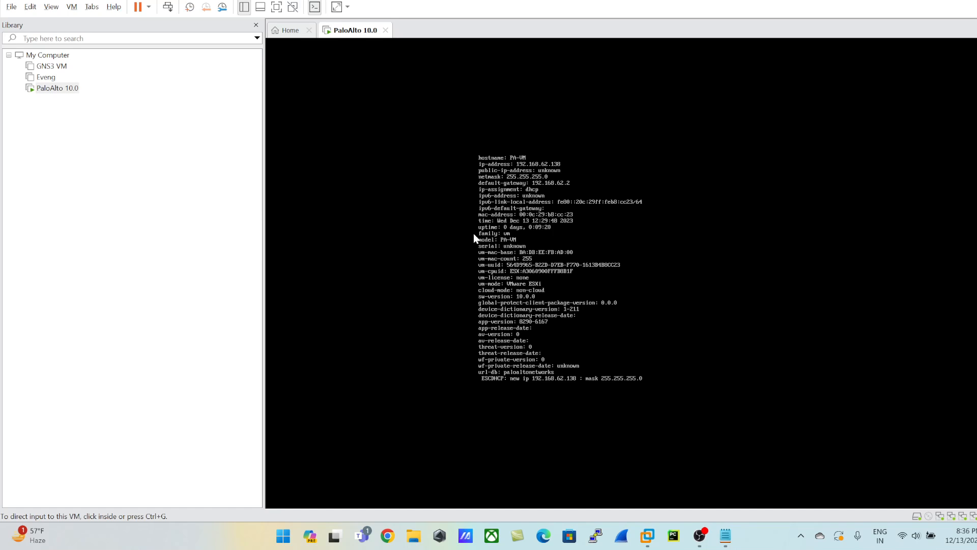
{"action": "left_click", "coordinate": [700, 536]}
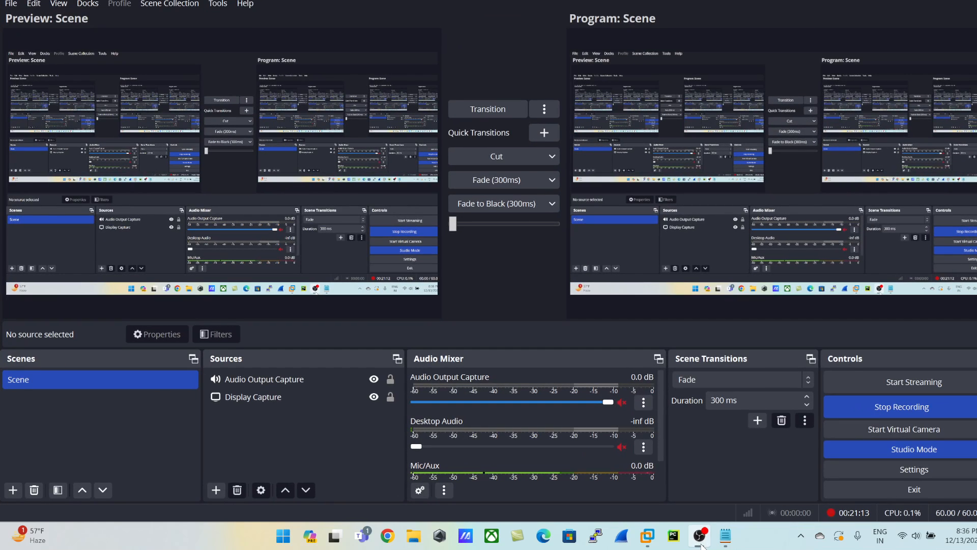